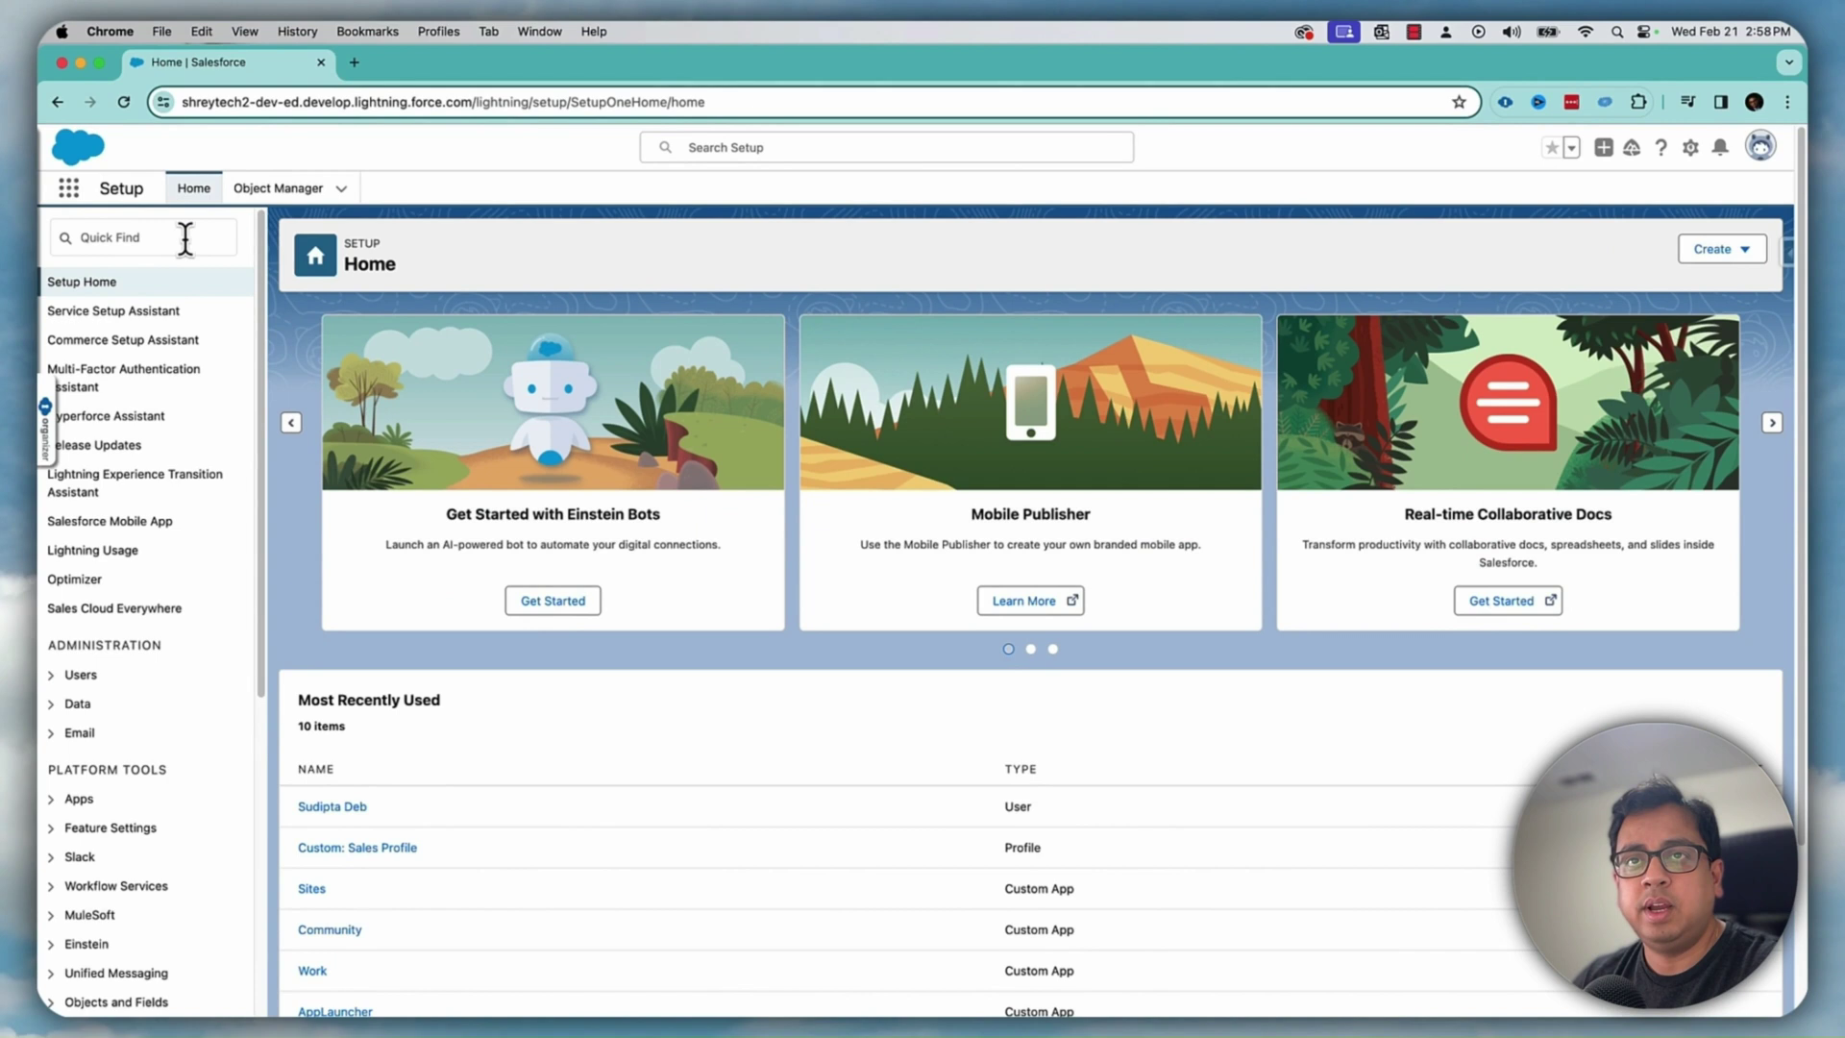
- Complete the 'Search' Quick Find query and open Search Manager
{"action": "type", "text": "Search"}
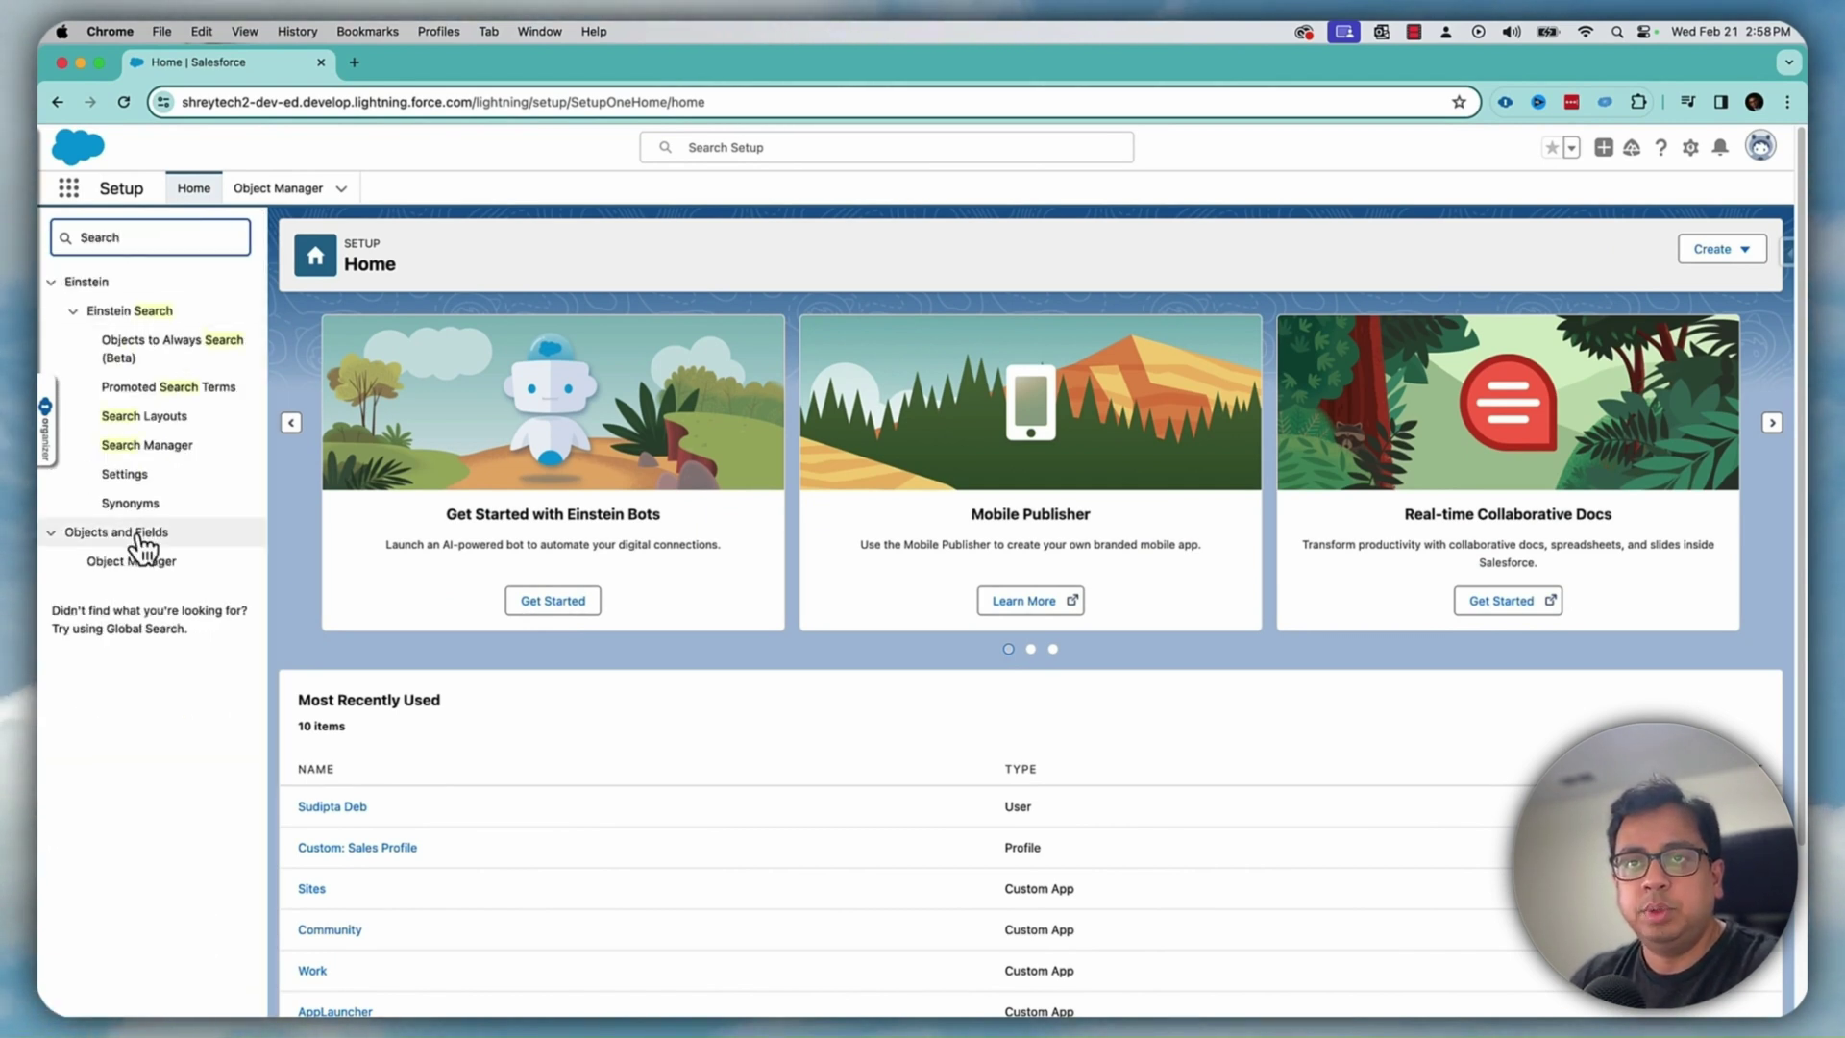
{"action": "left_click", "coordinate": [164, 447]}
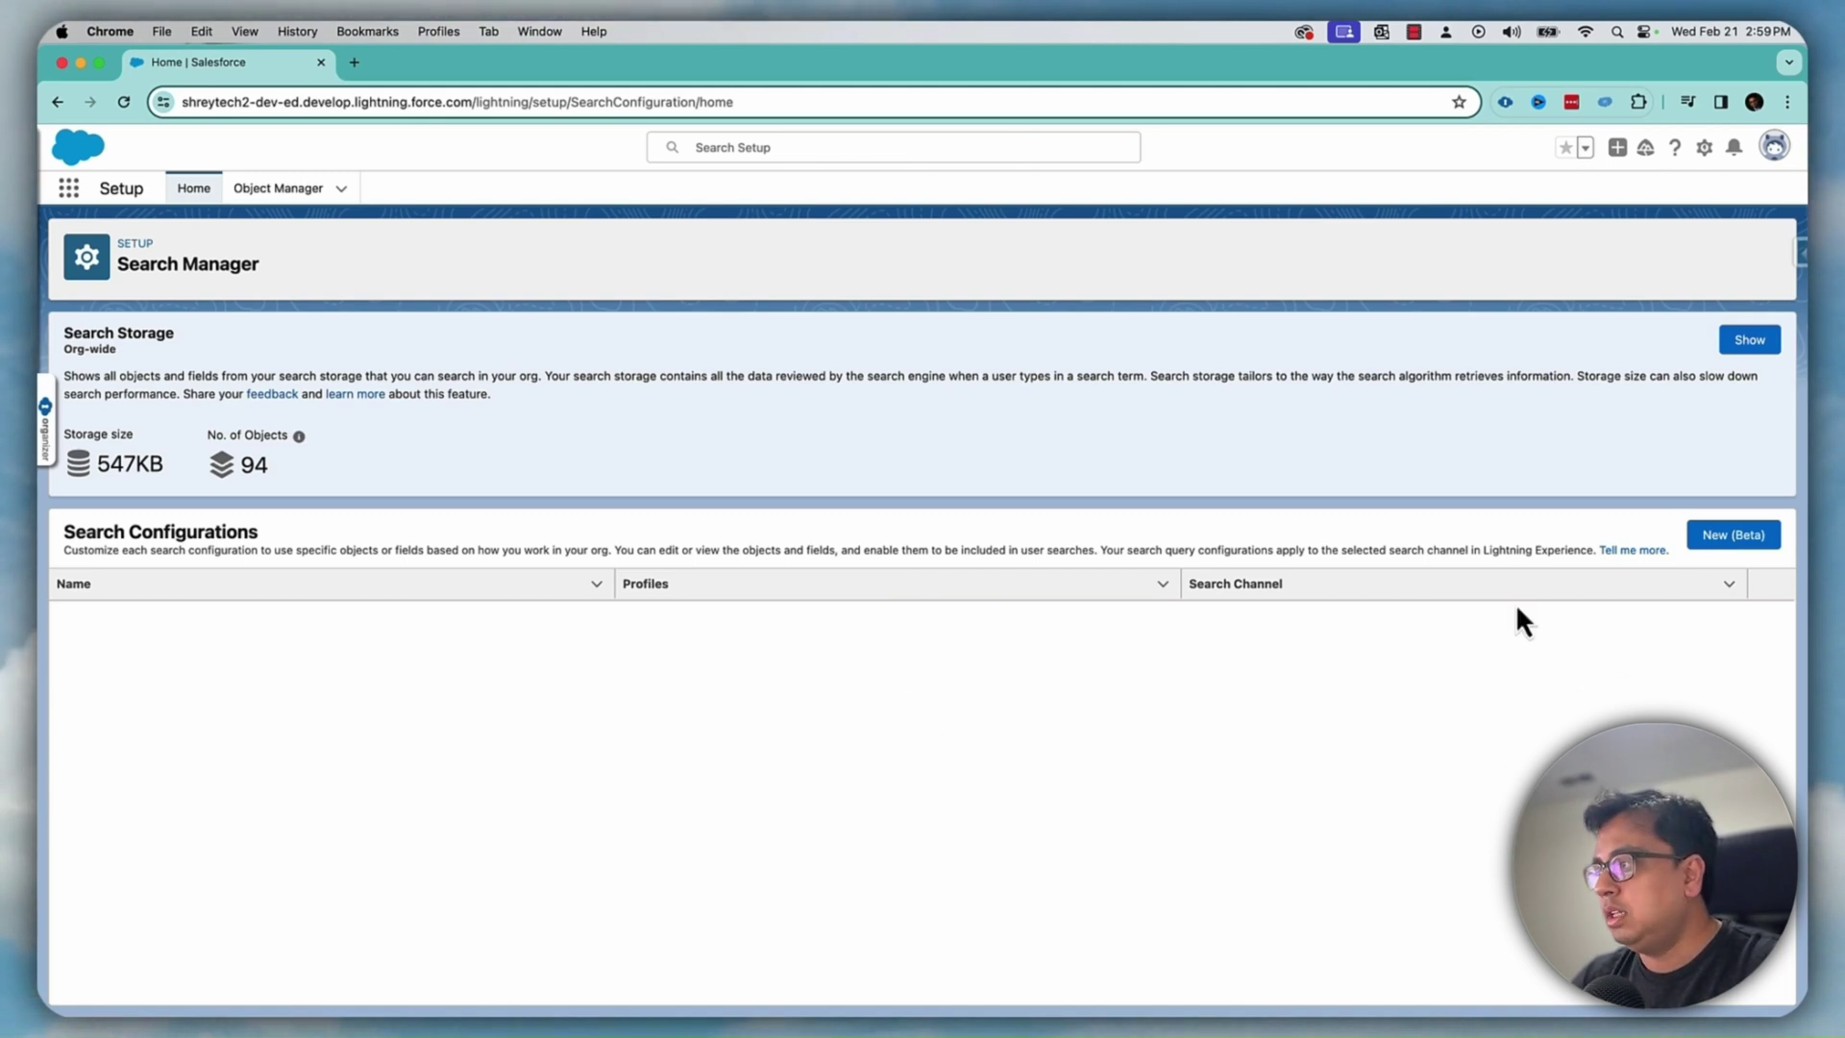
- Create a new search configuration named SystemAdmin for the System Administrator profile
{"action": "left_click", "coordinate": [1720, 544]}
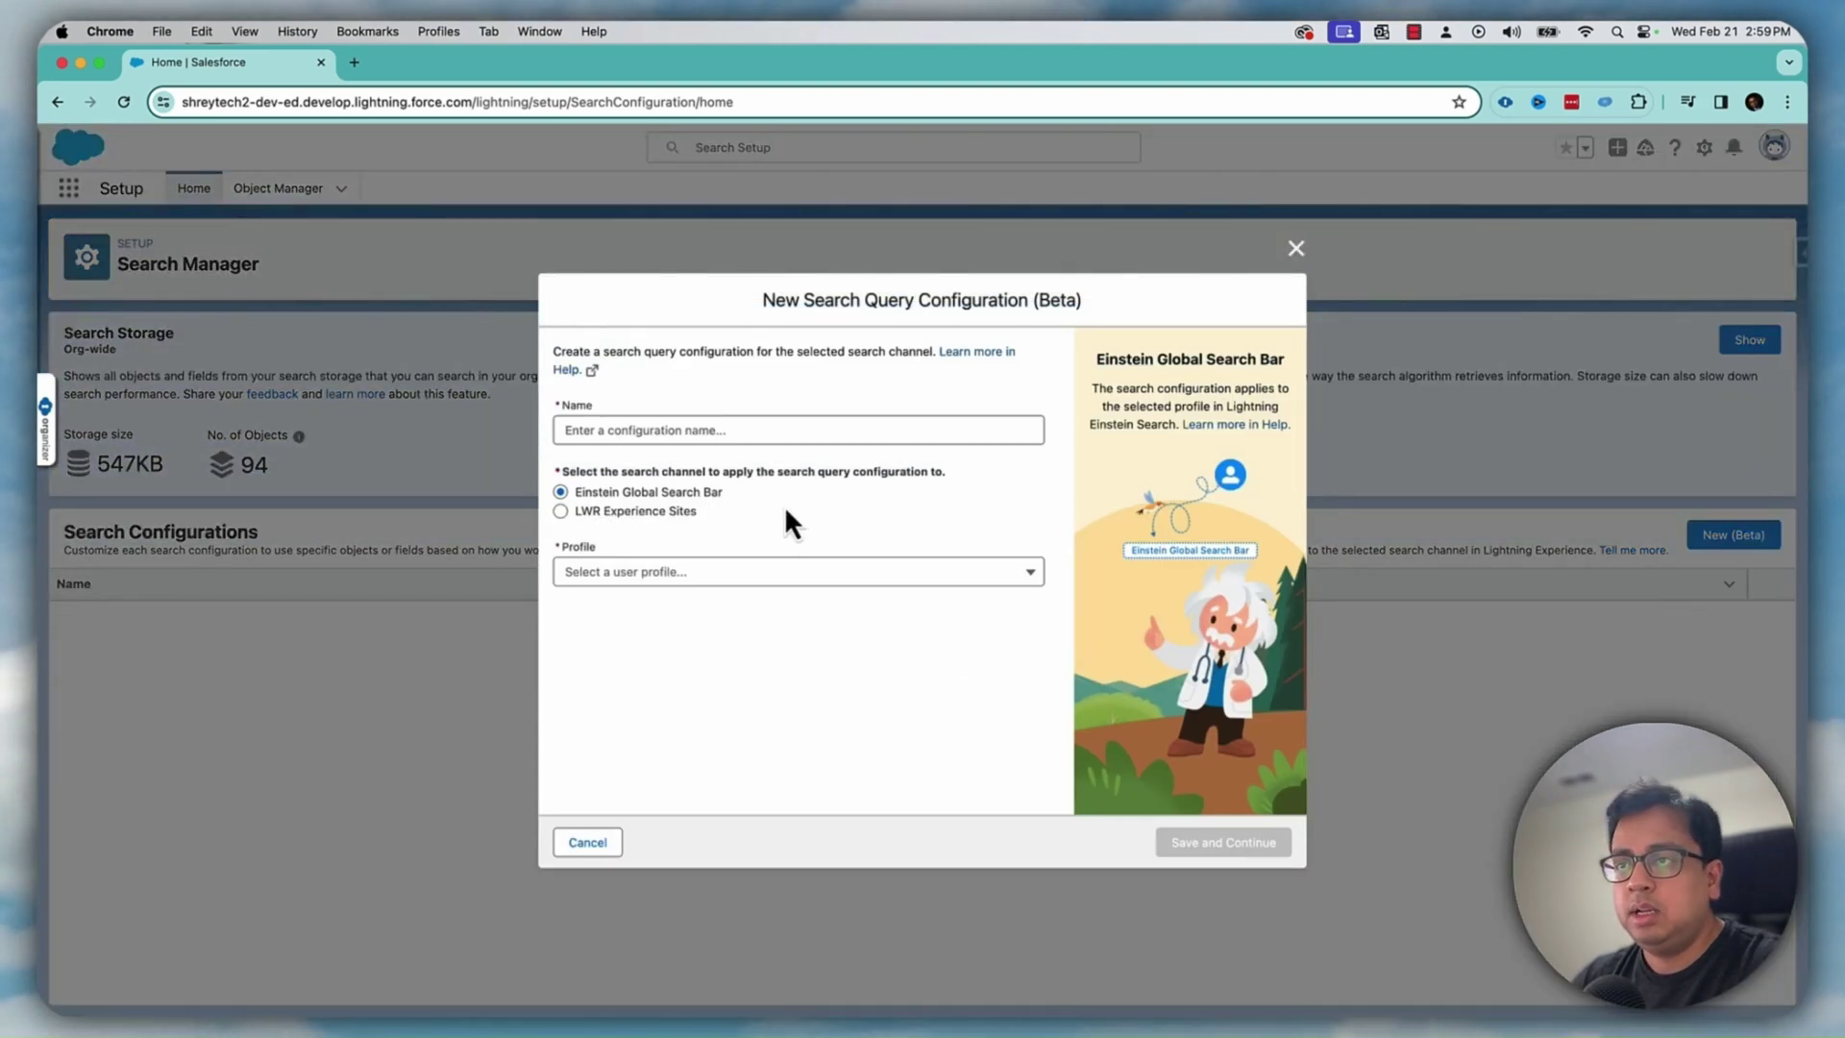
{"action": "left_click", "coordinate": [770, 429]}
{"action": "type", "text": "SystemAdmin"}
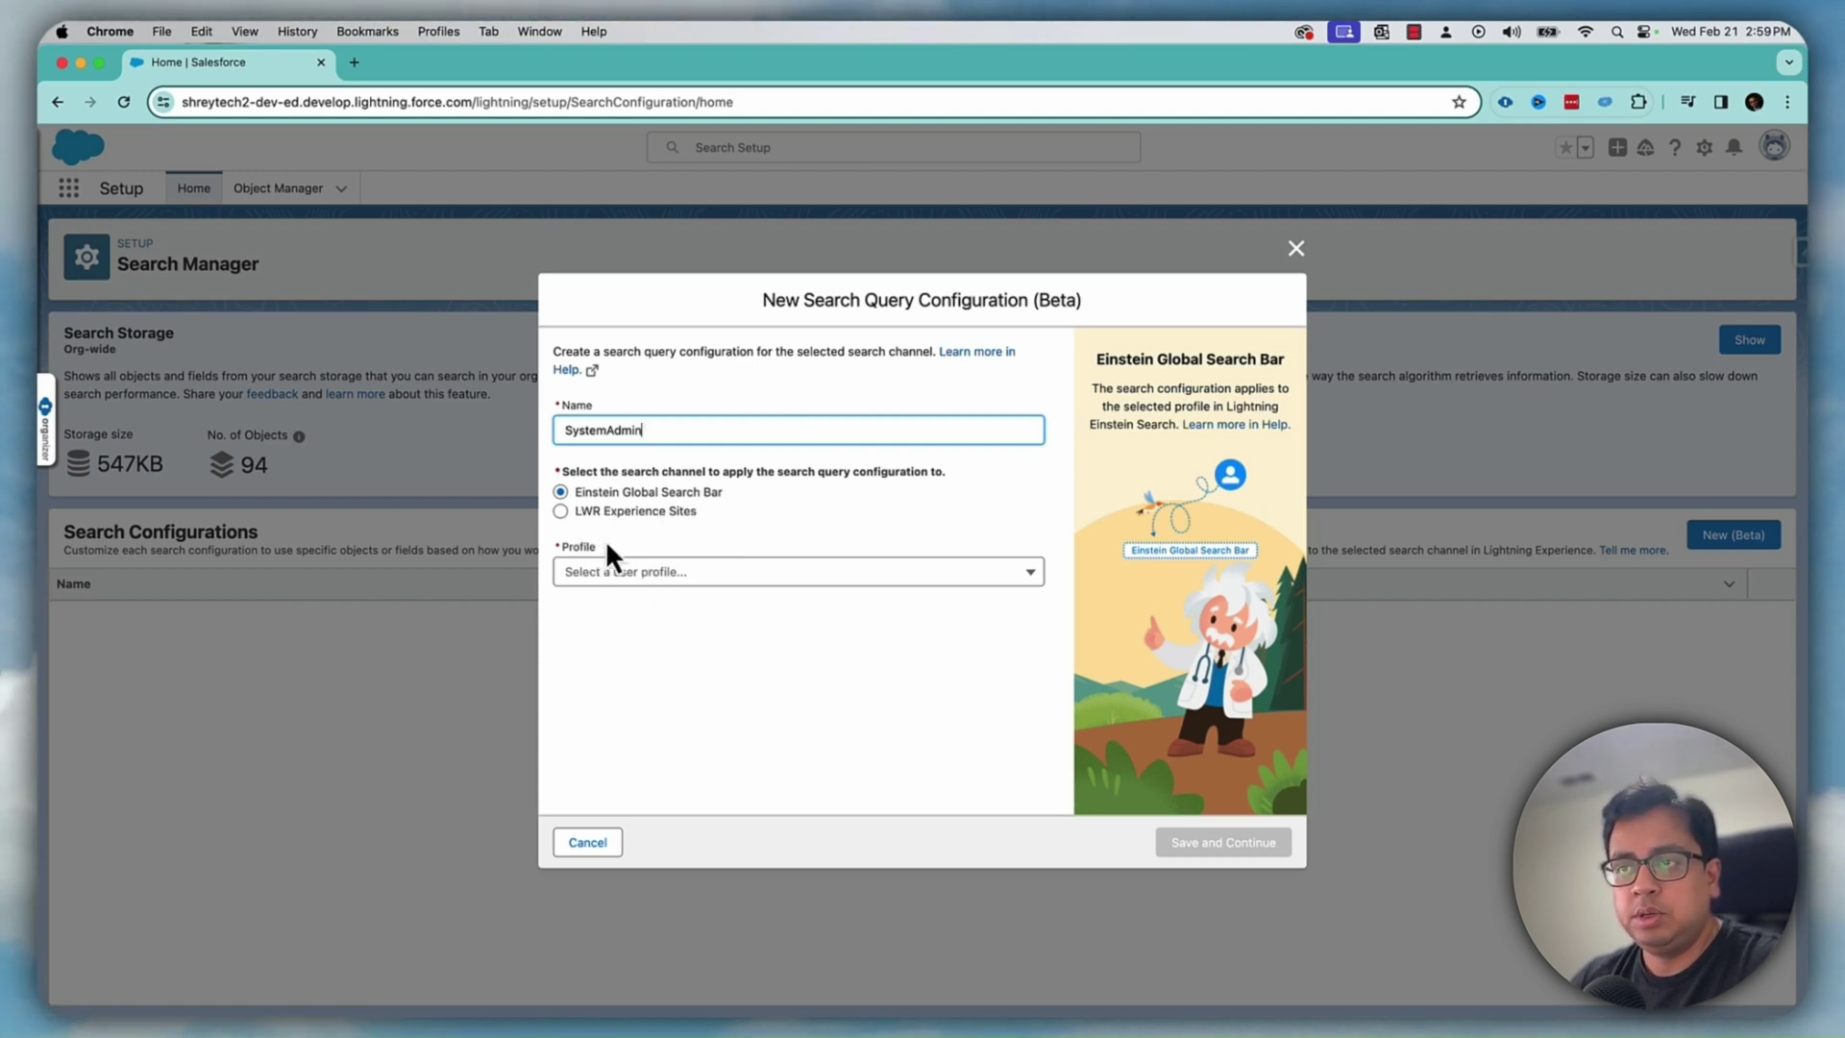
{"action": "left_click", "coordinate": [699, 580]}
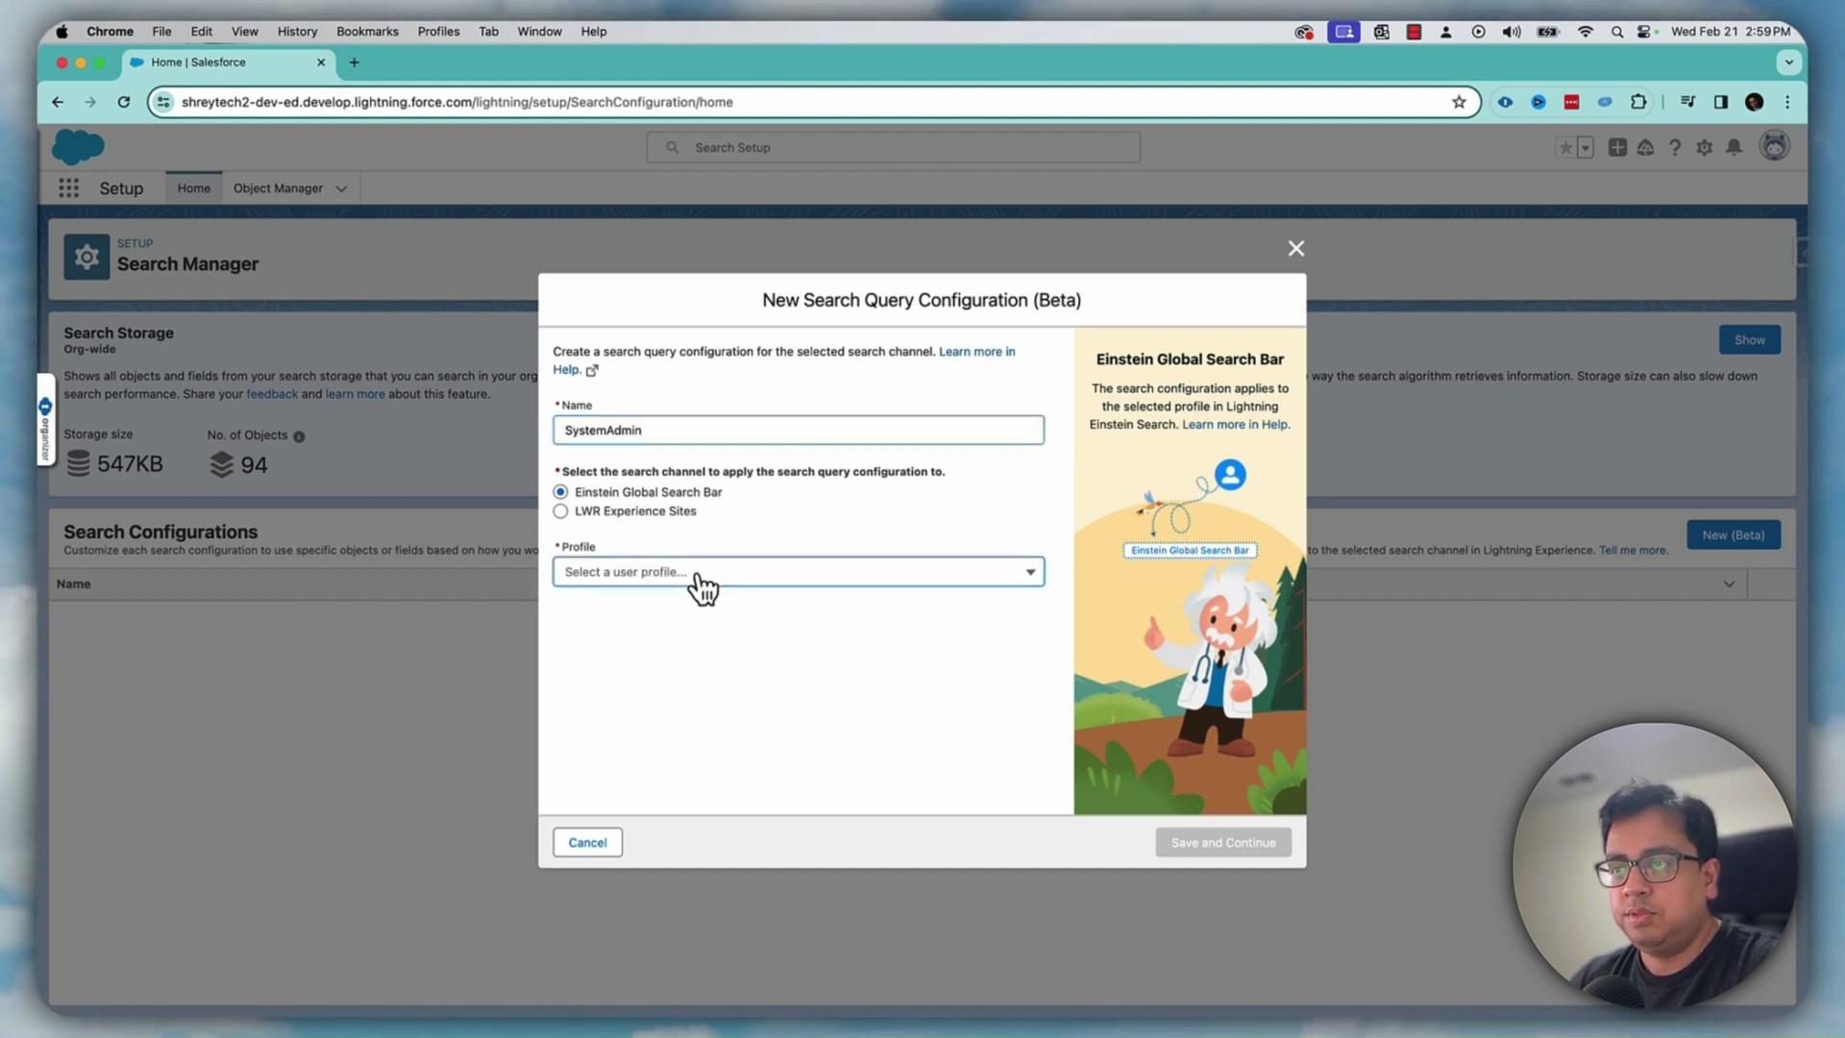
{"action": "scroll", "coordinate": [840, 659], "scroll_direction": "down", "scroll_amount": 10}
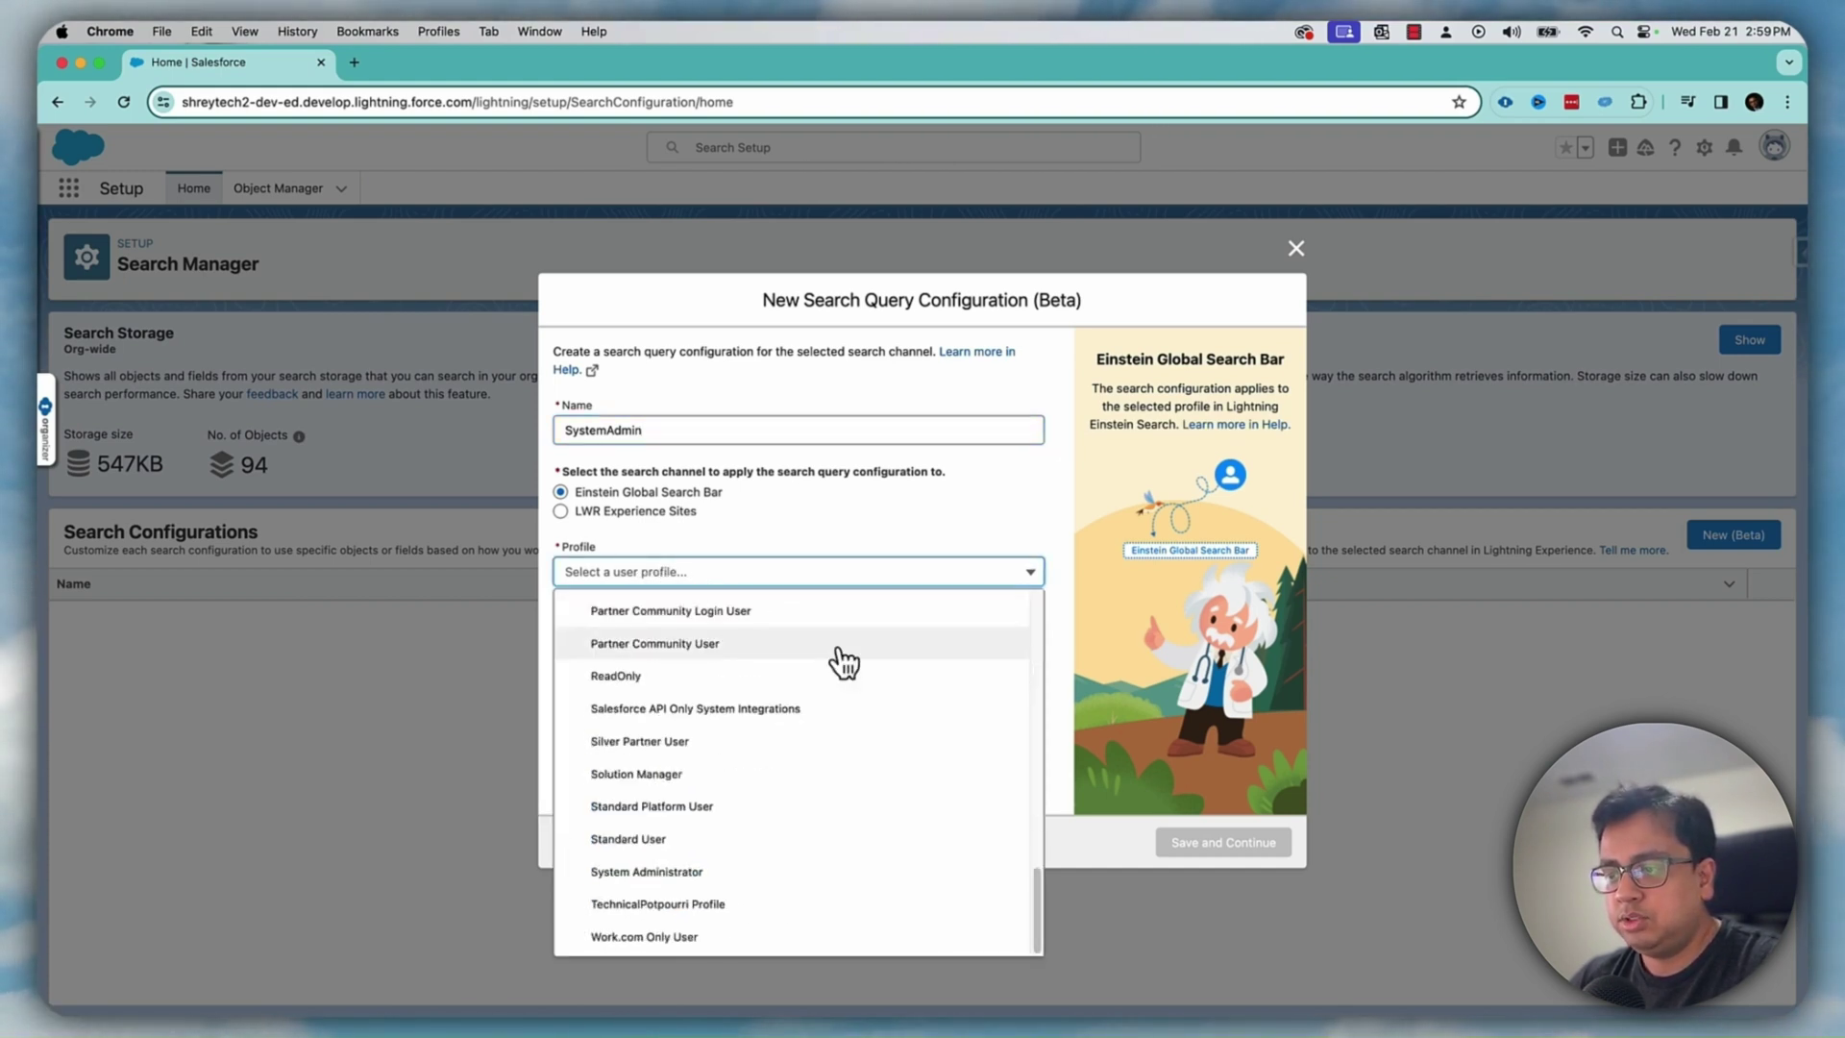
{"action": "left_click", "coordinate": [691, 872]}
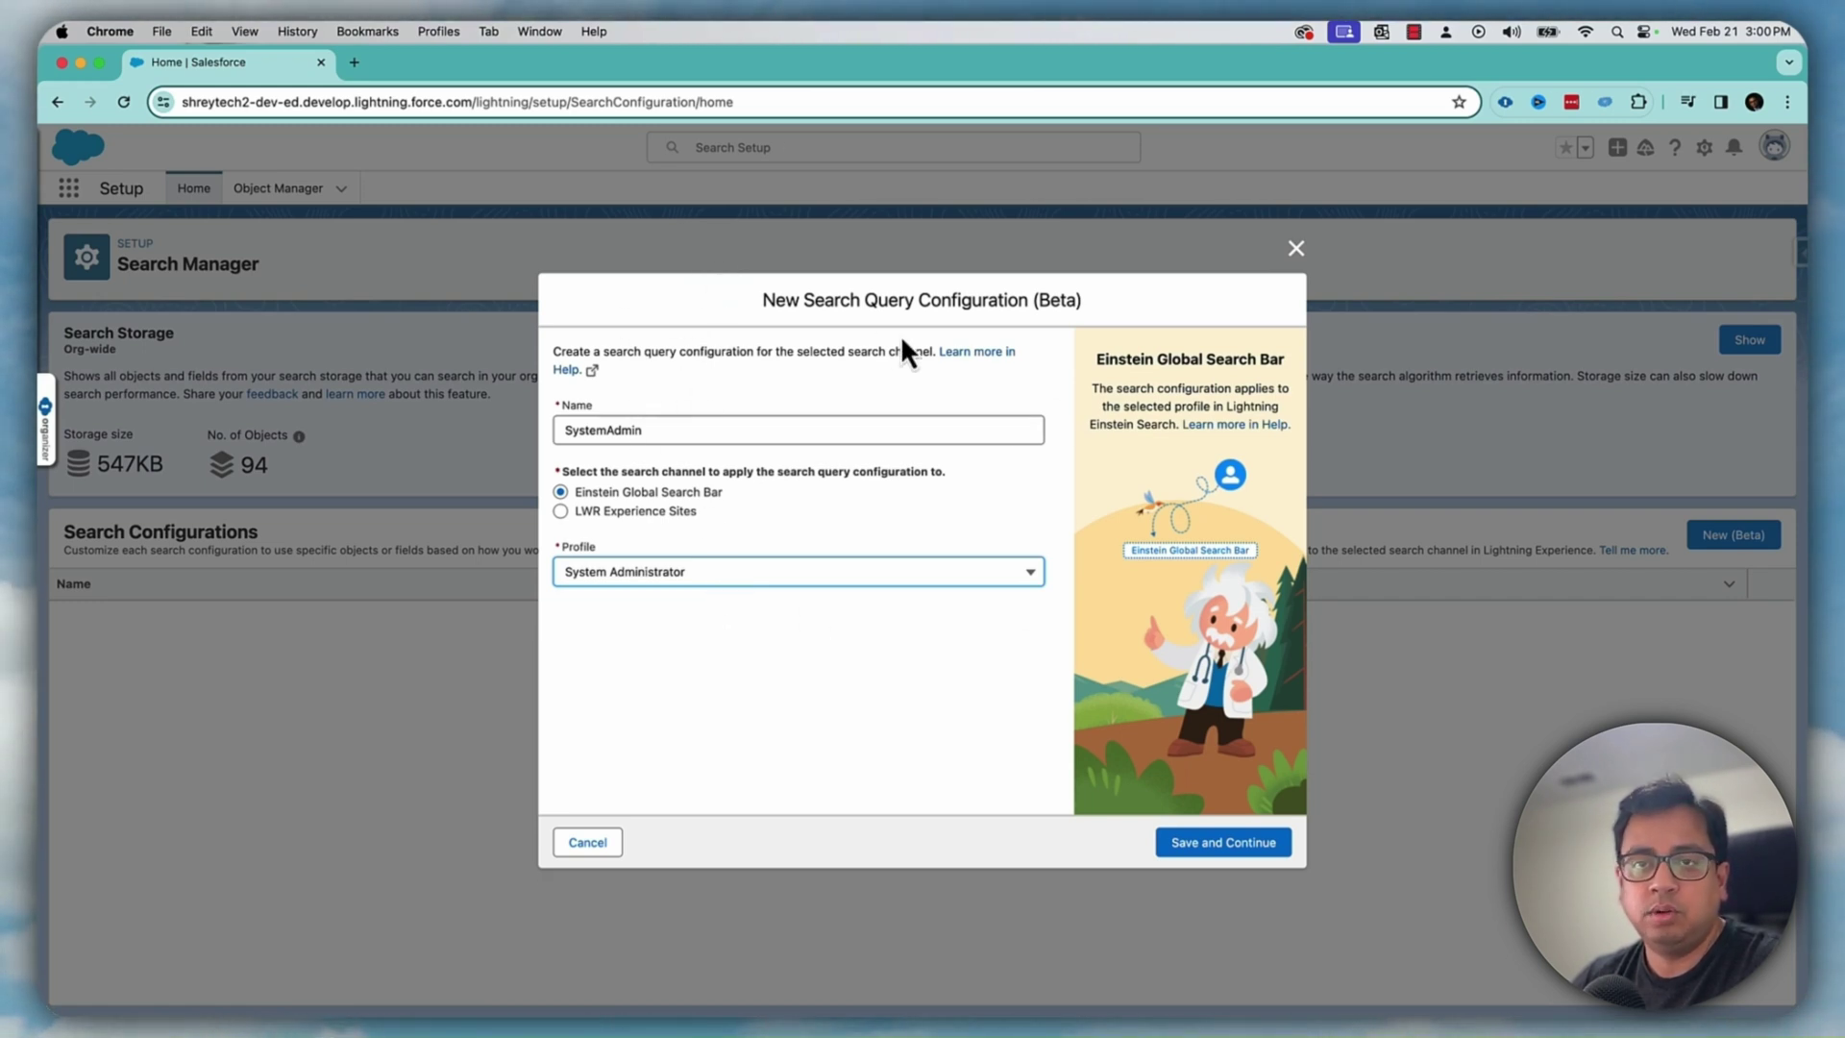
- Save the SystemAdmin configuration and show the Account object's field searchability list
{"action": "left_click", "coordinate": [1211, 846]}
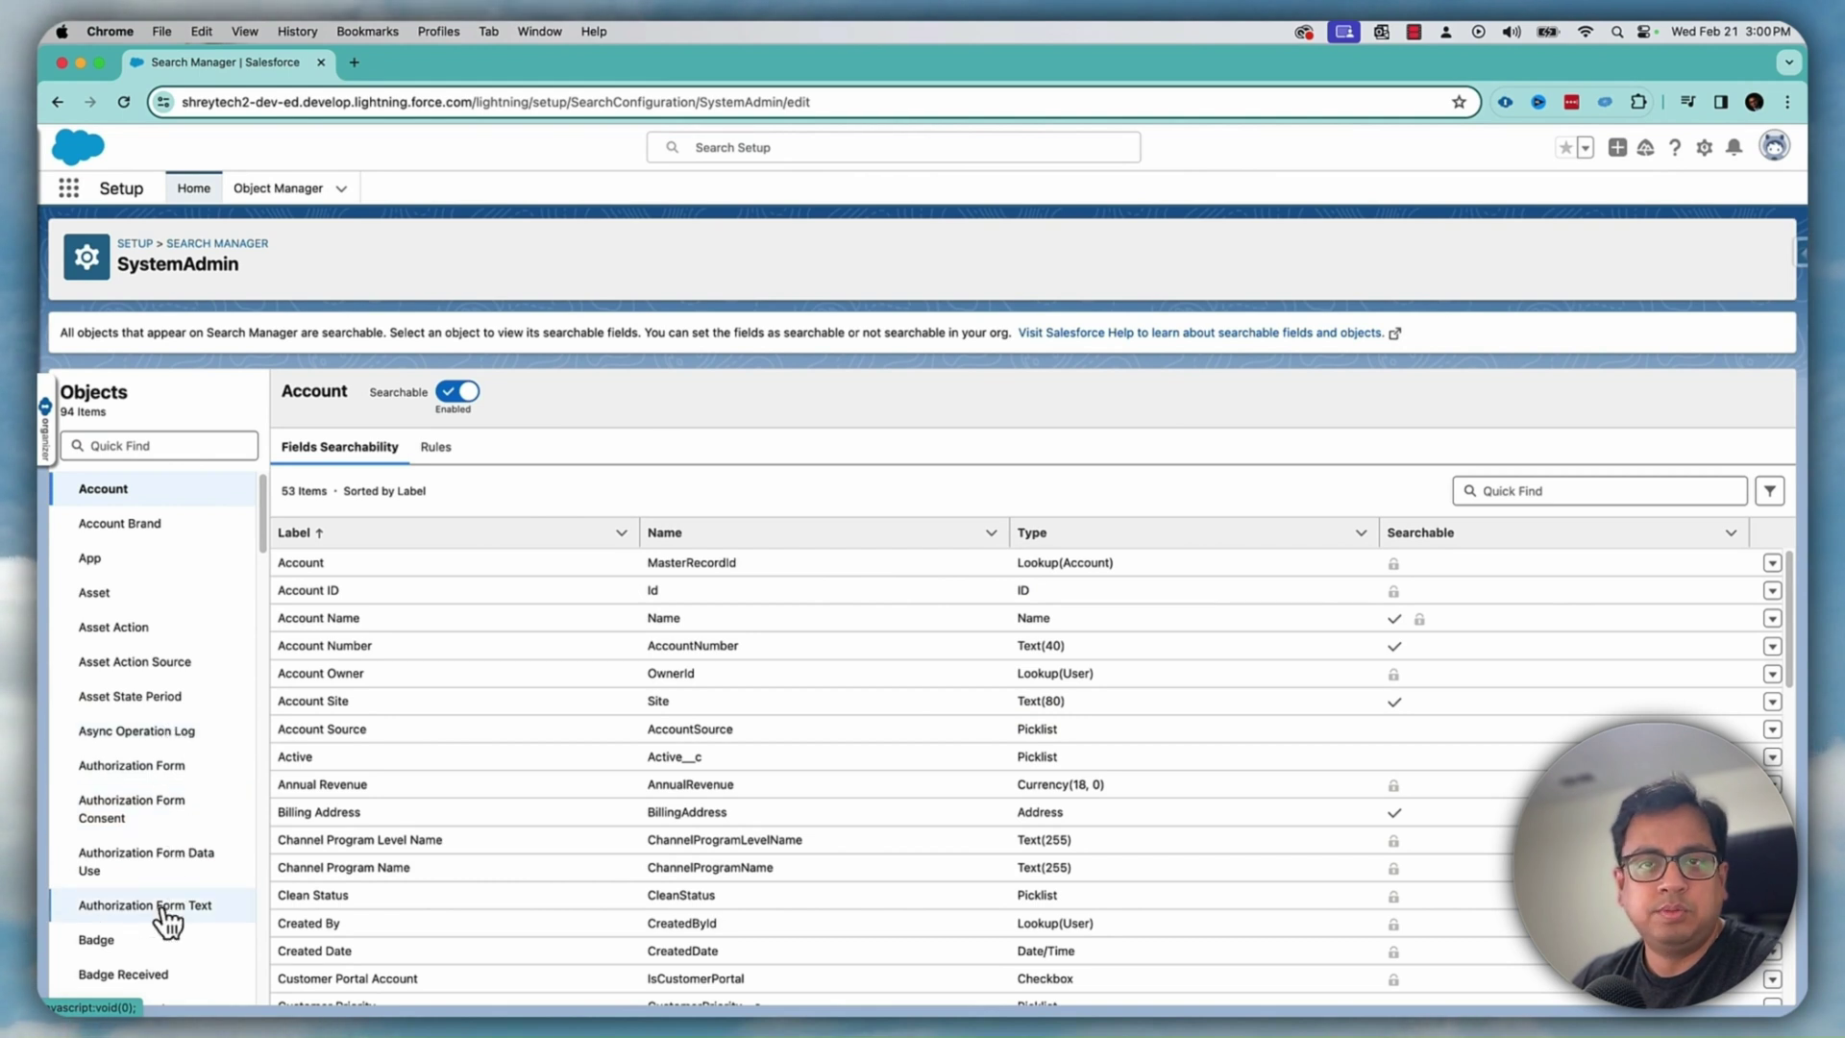
{"action": "left_click", "coordinate": [144, 492]}
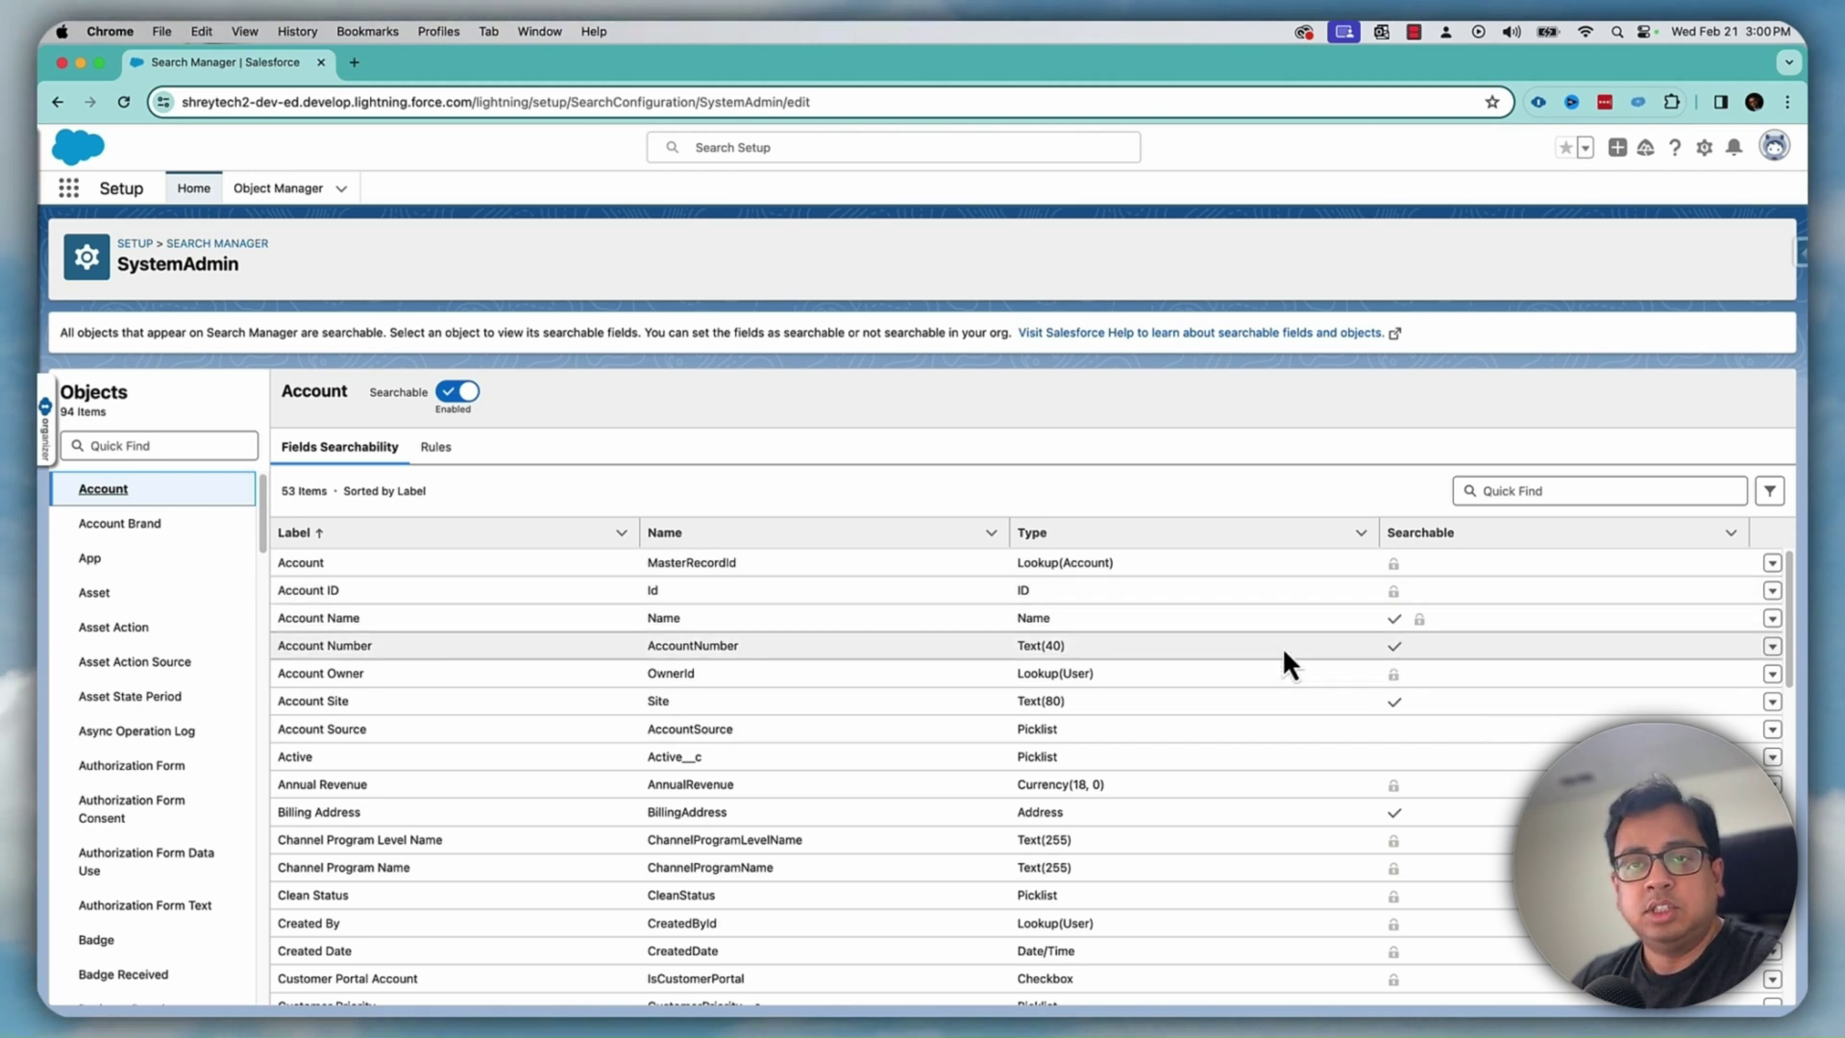
- Duplicate the Search Manager tab and open the Sales app's Accounts list
{"action": "right_click", "coordinate": [269, 65]}
{"action": "left_click", "coordinate": [323, 185]}
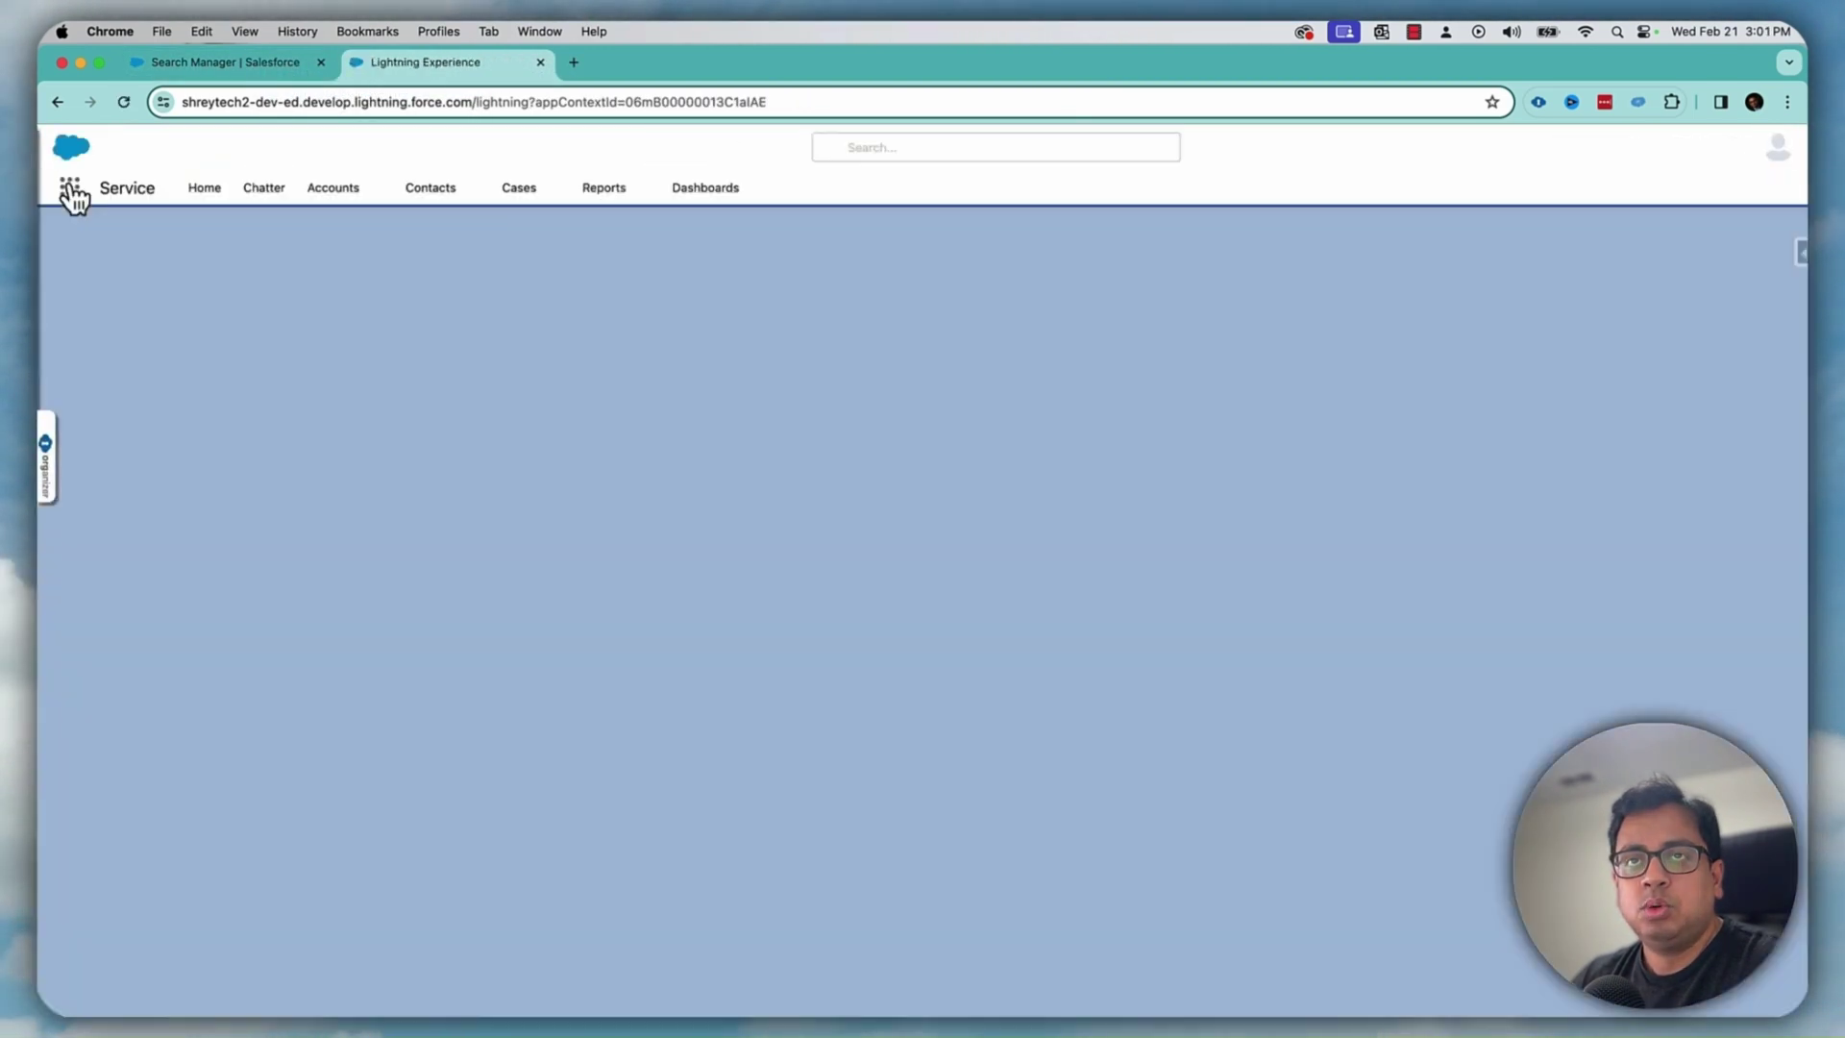
{"action": "left_click", "coordinate": [70, 188]}
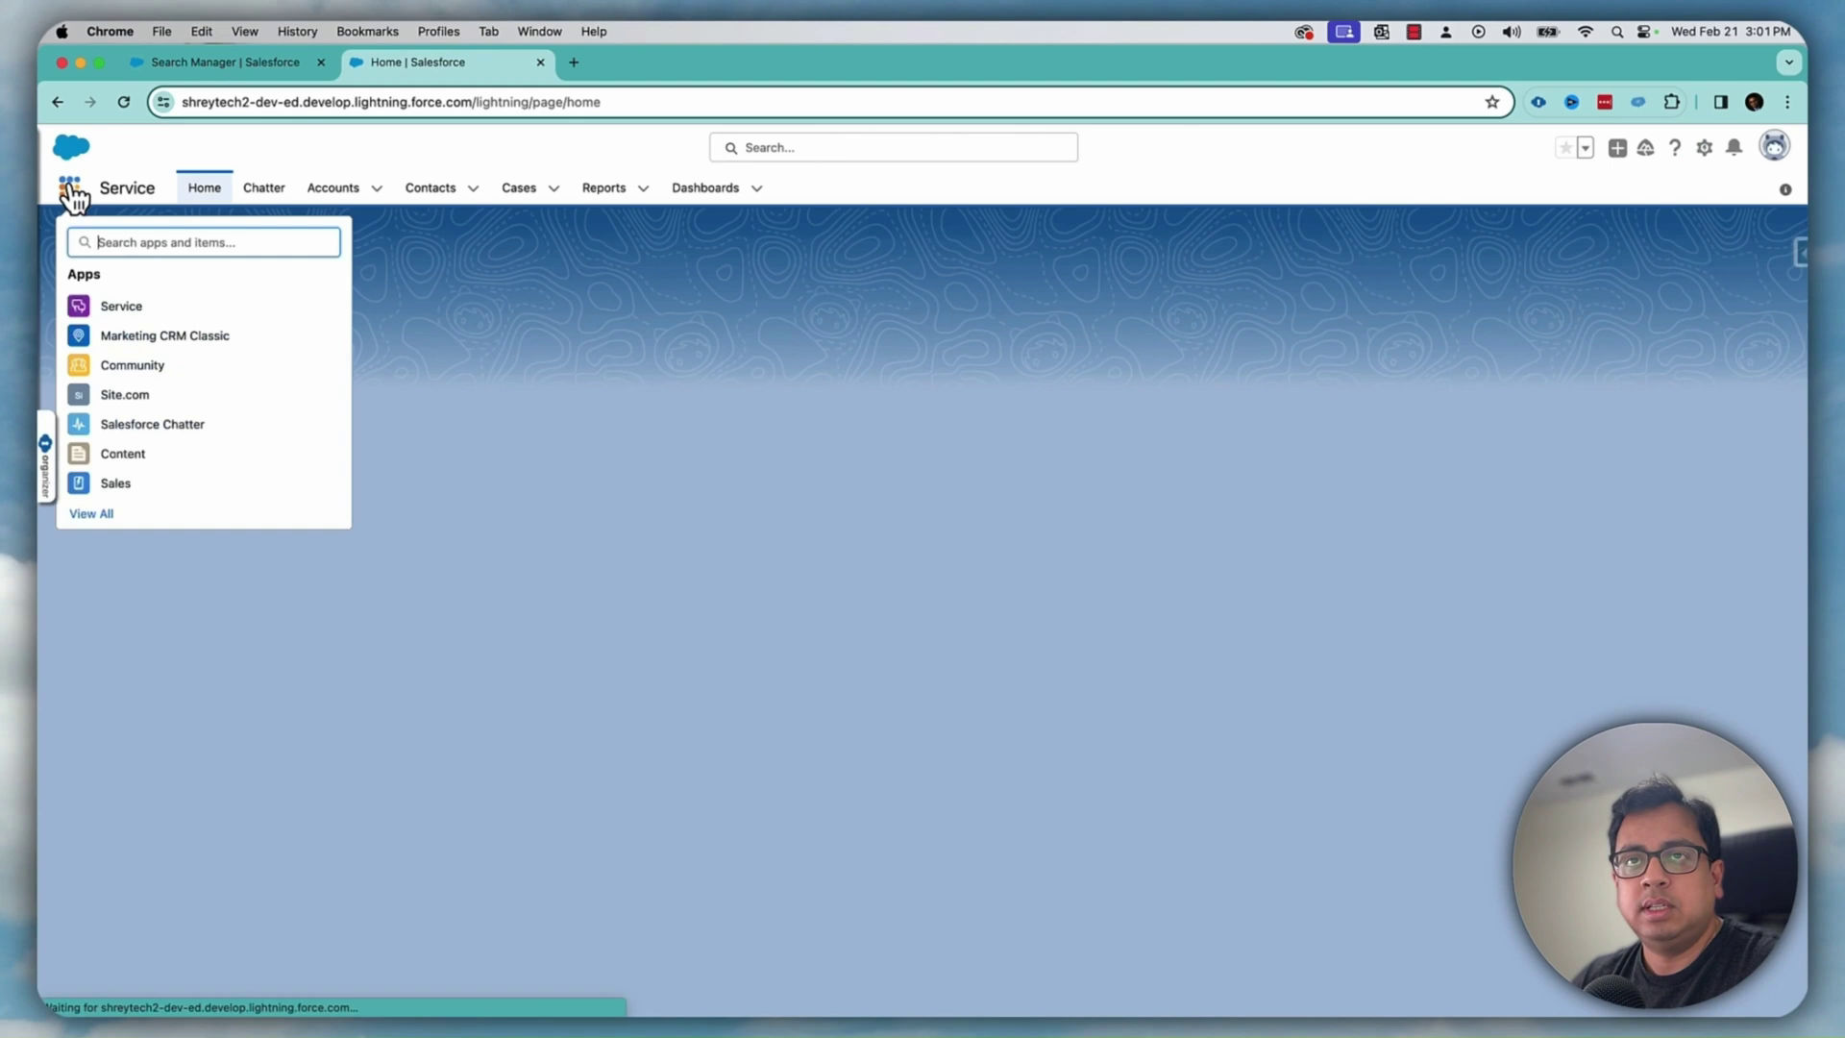
{"action": "left_click", "coordinate": [117, 485]}
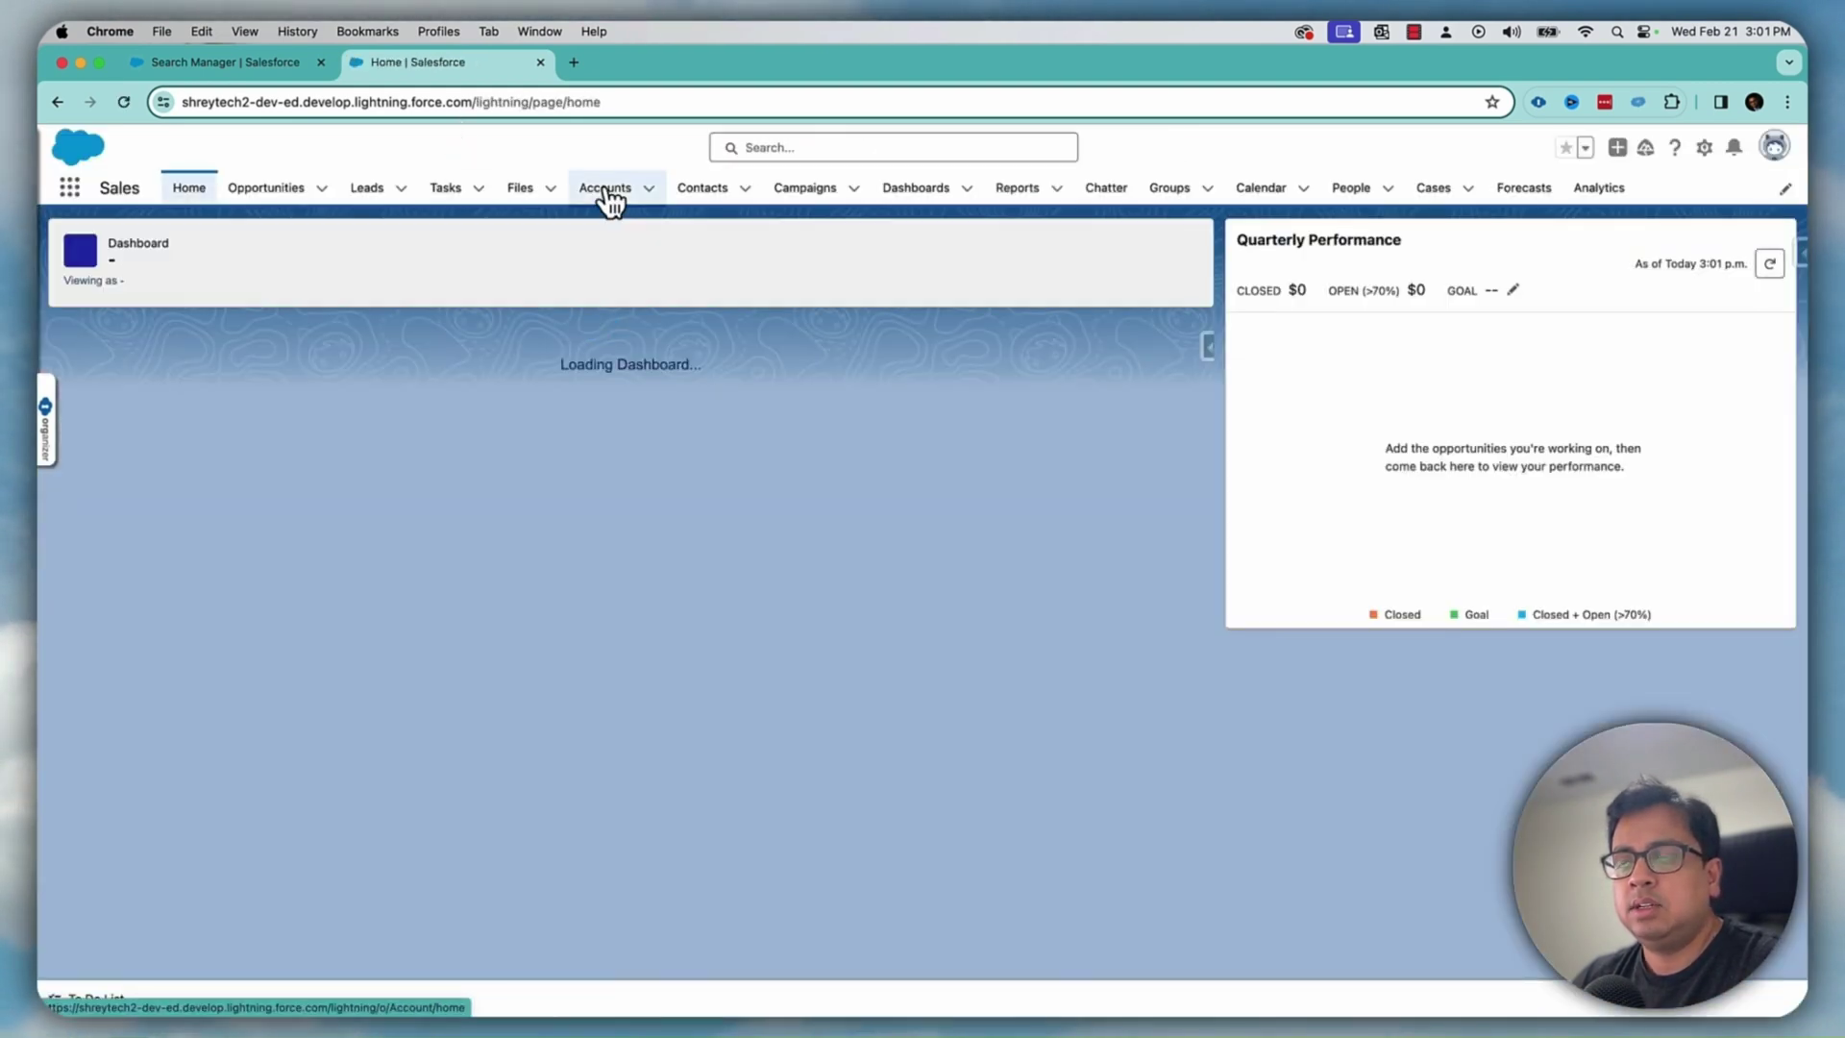
{"action": "left_click", "coordinate": [606, 190]}
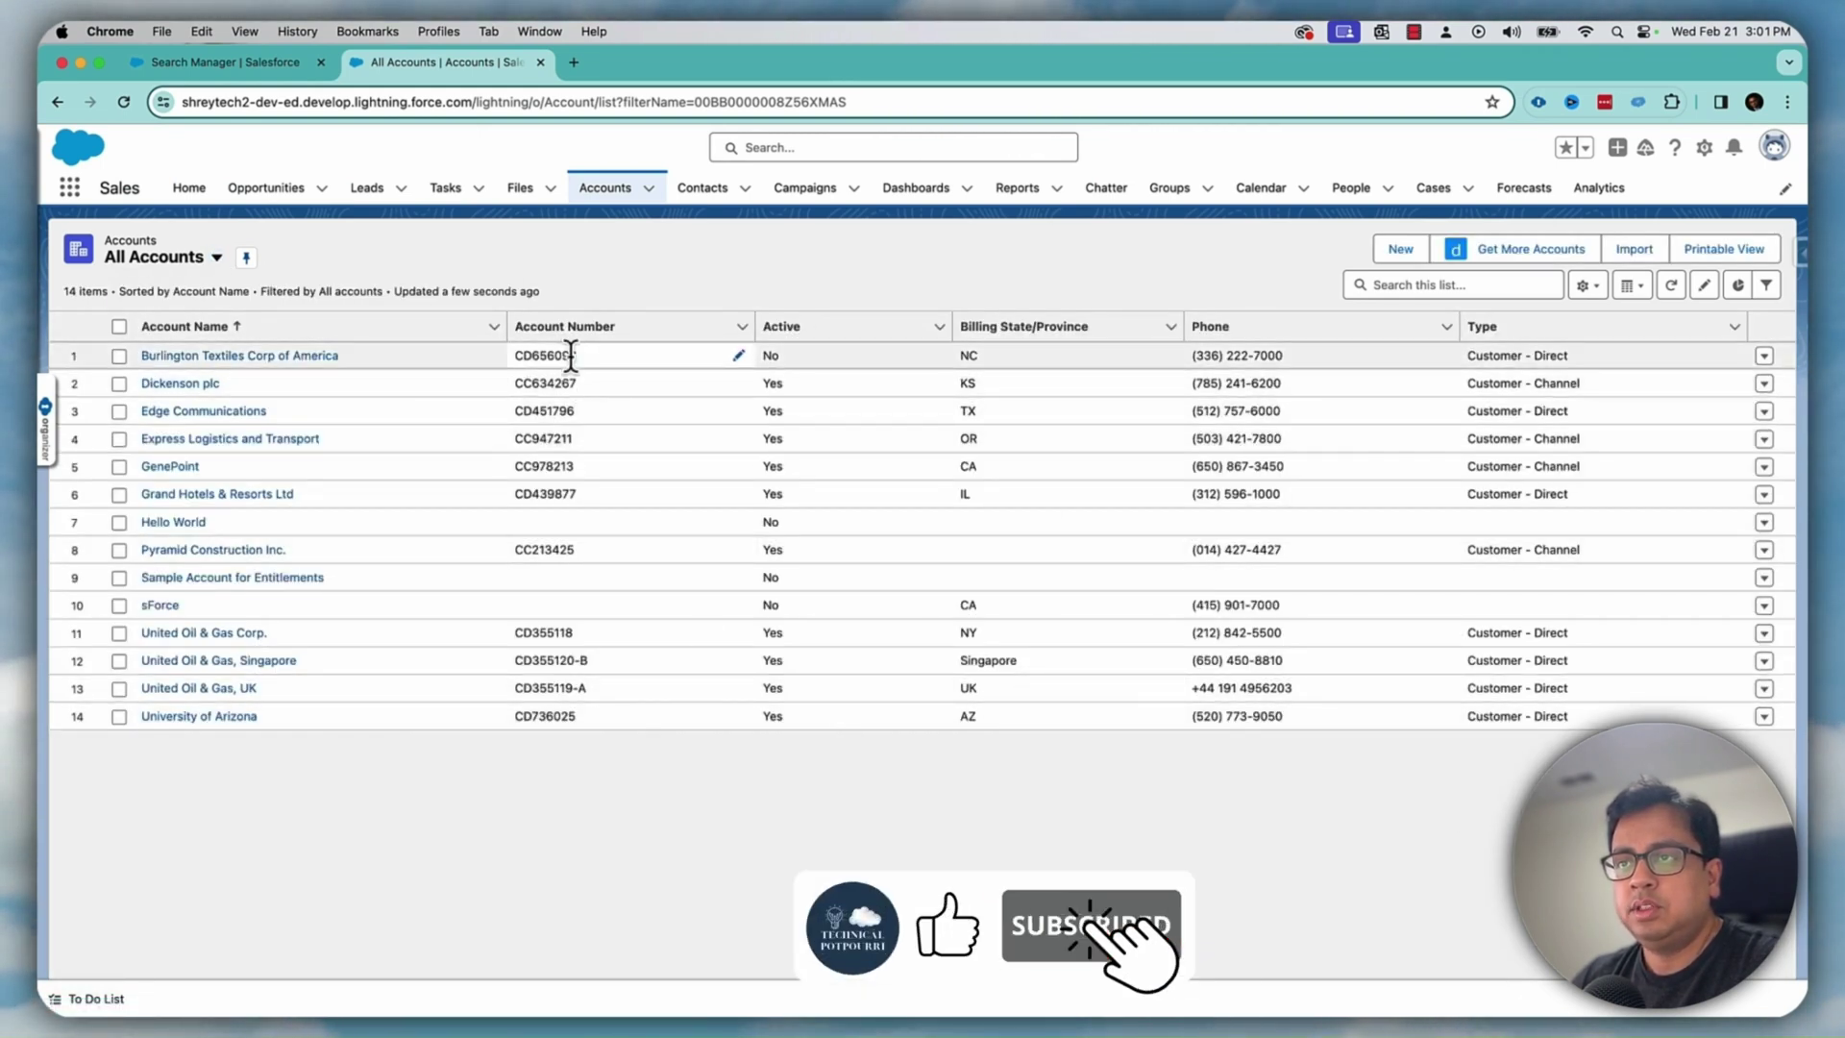
- Globally search account number CD656092, finding Burlington Textiles Corp of America
{"action": "left_click_drag", "start_coordinate": [577, 356], "coordinate": [516, 356]}
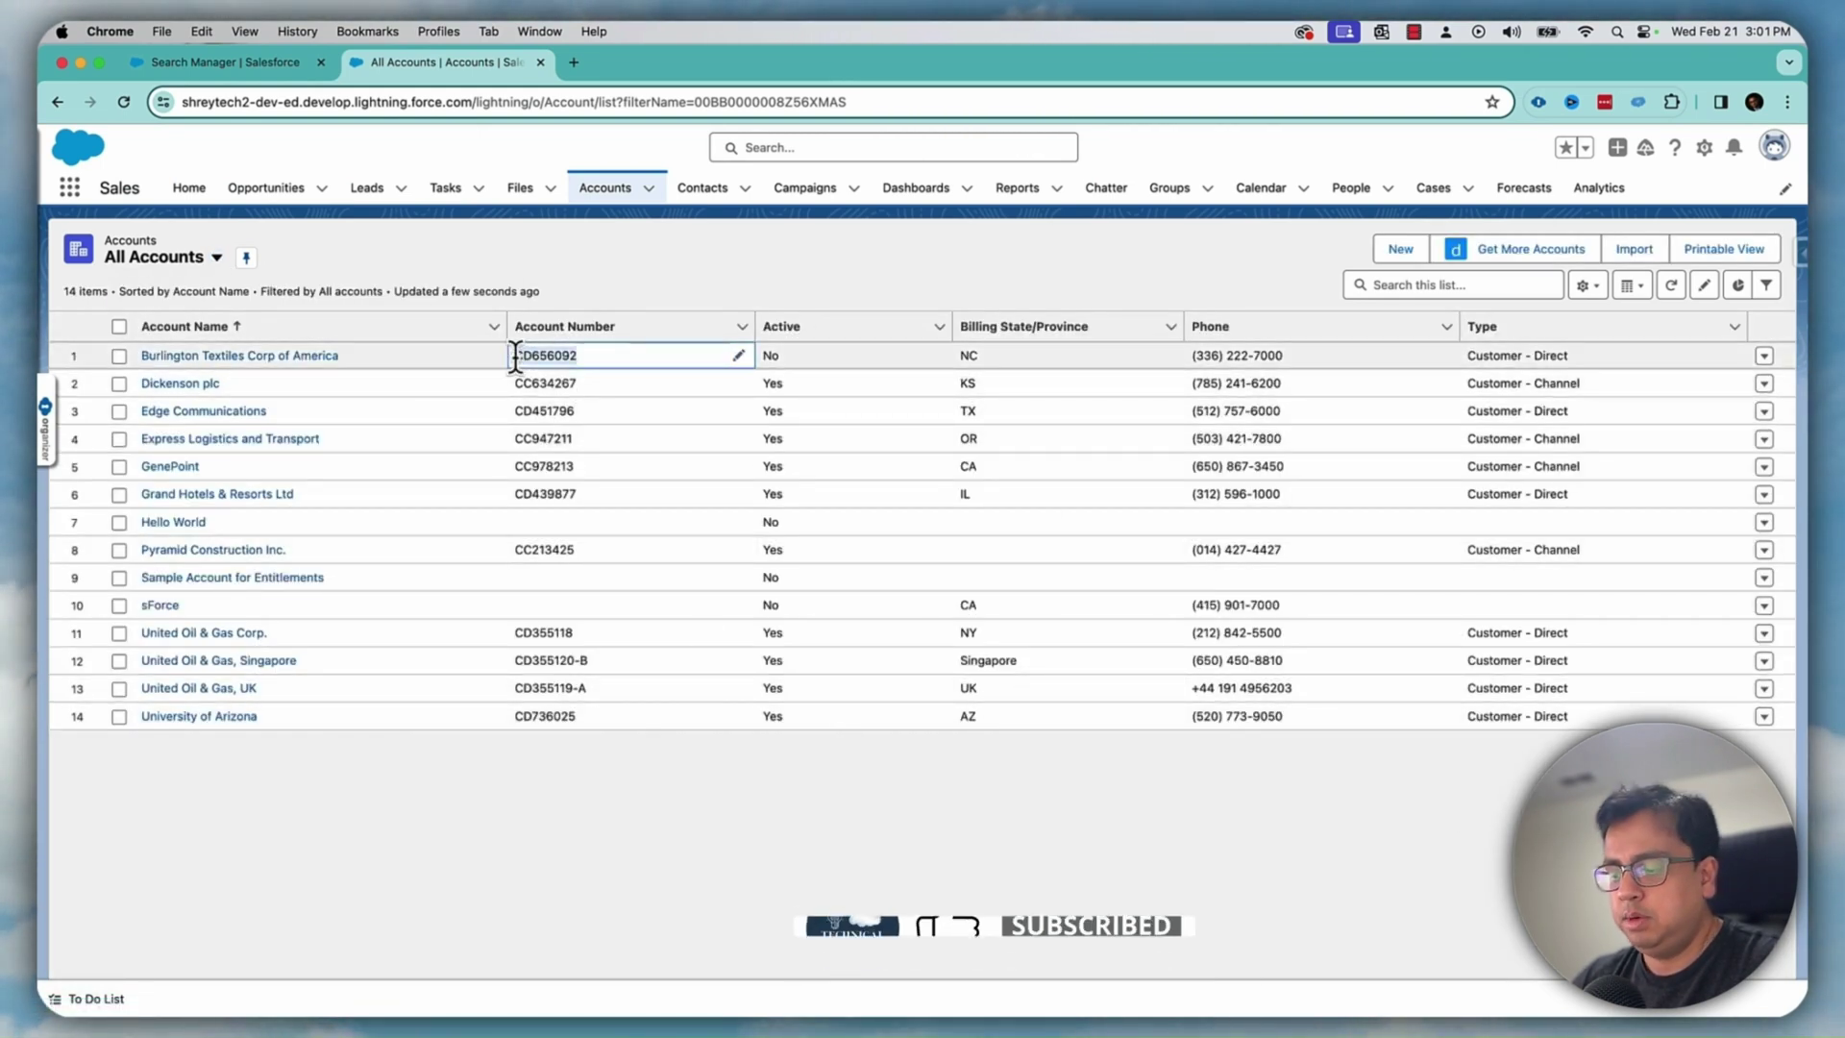
{"action": "key", "text": "super+c"}
{"action": "left_click", "coordinate": [795, 147]}
{"action": "key", "text": "super+v"}
{"action": "key", "text": "Return"}
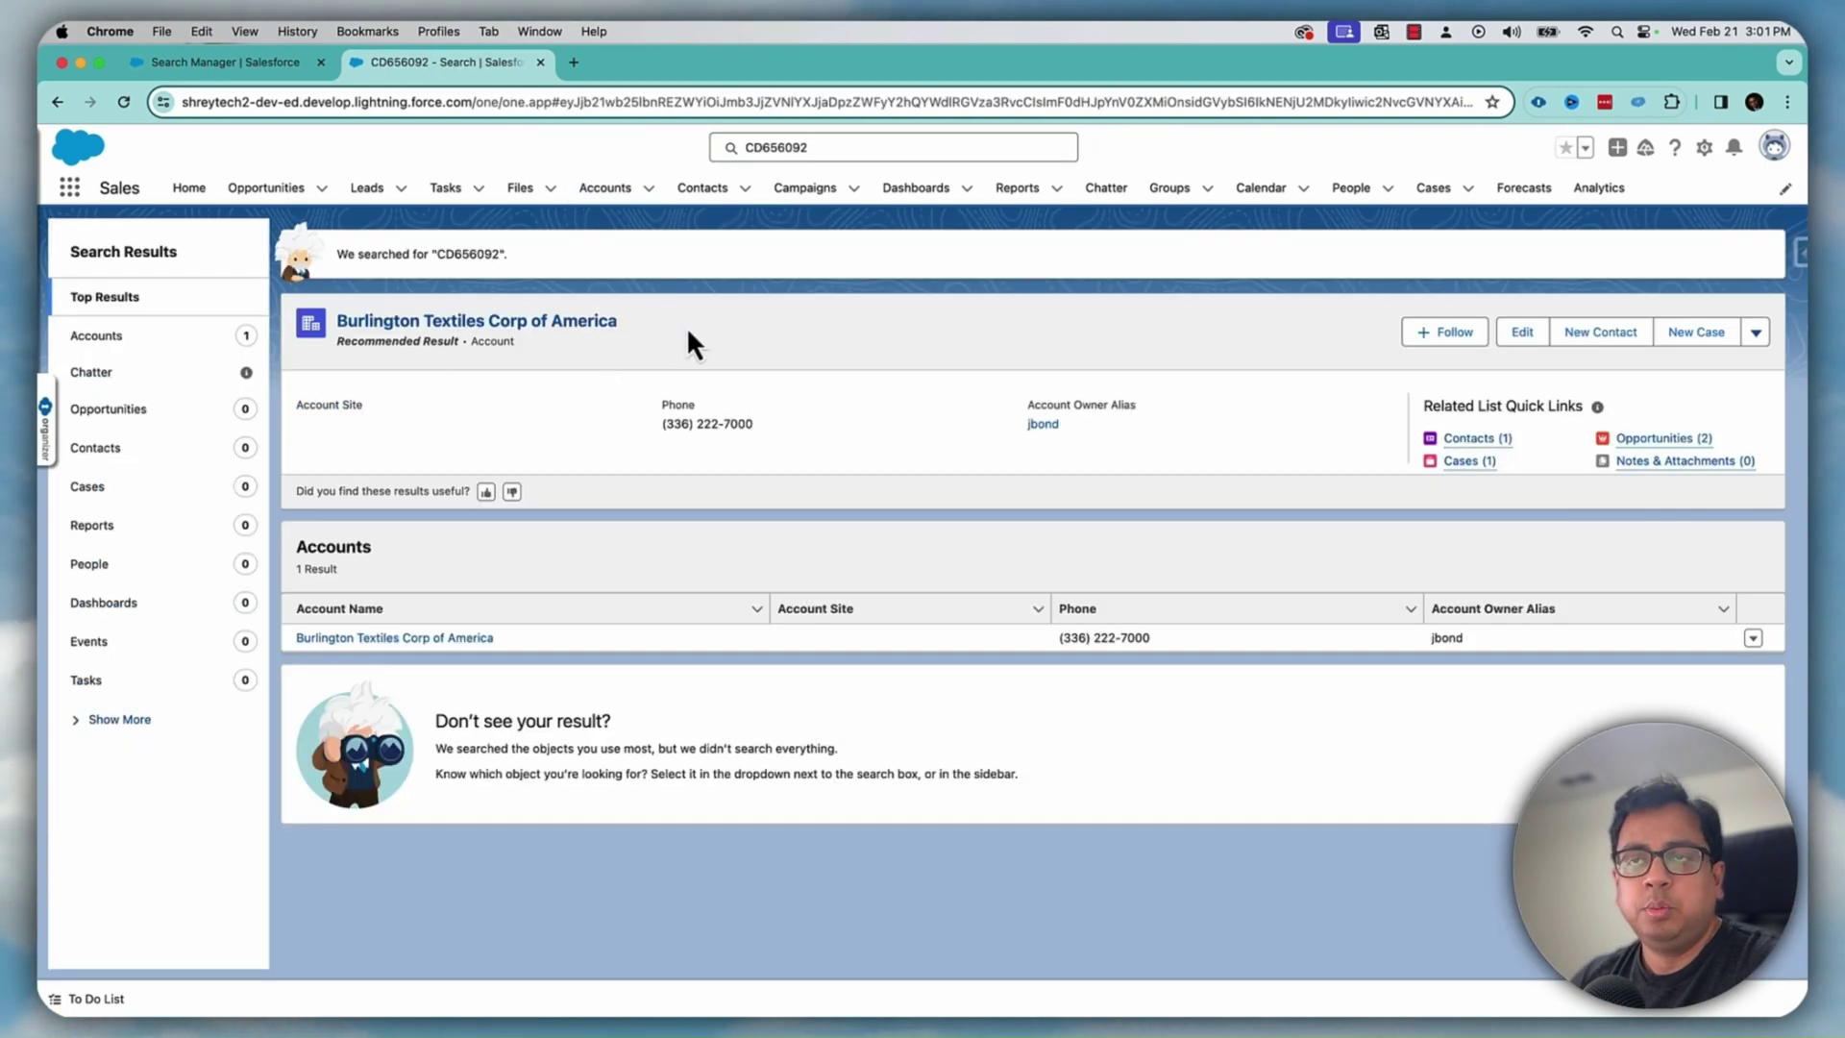
{"action": "left_click", "coordinate": [604, 188]}
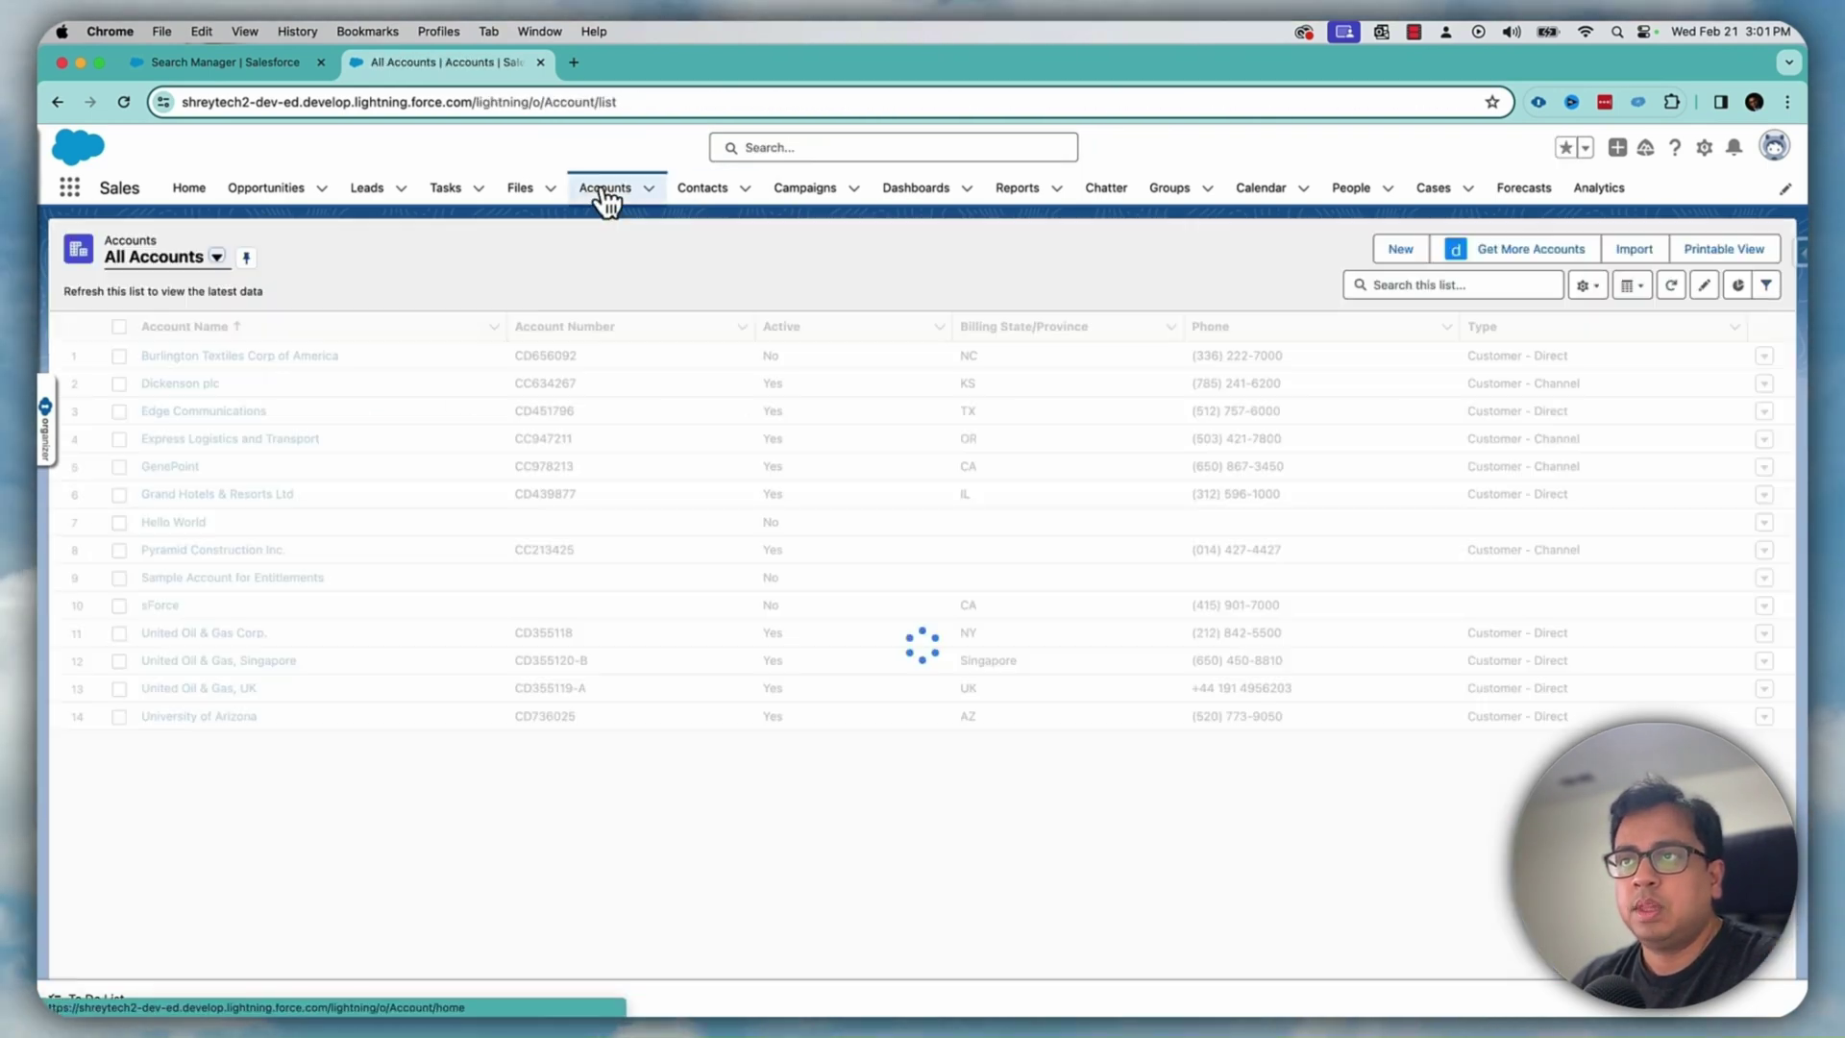
{"action": "left_click", "coordinate": [258, 65]}
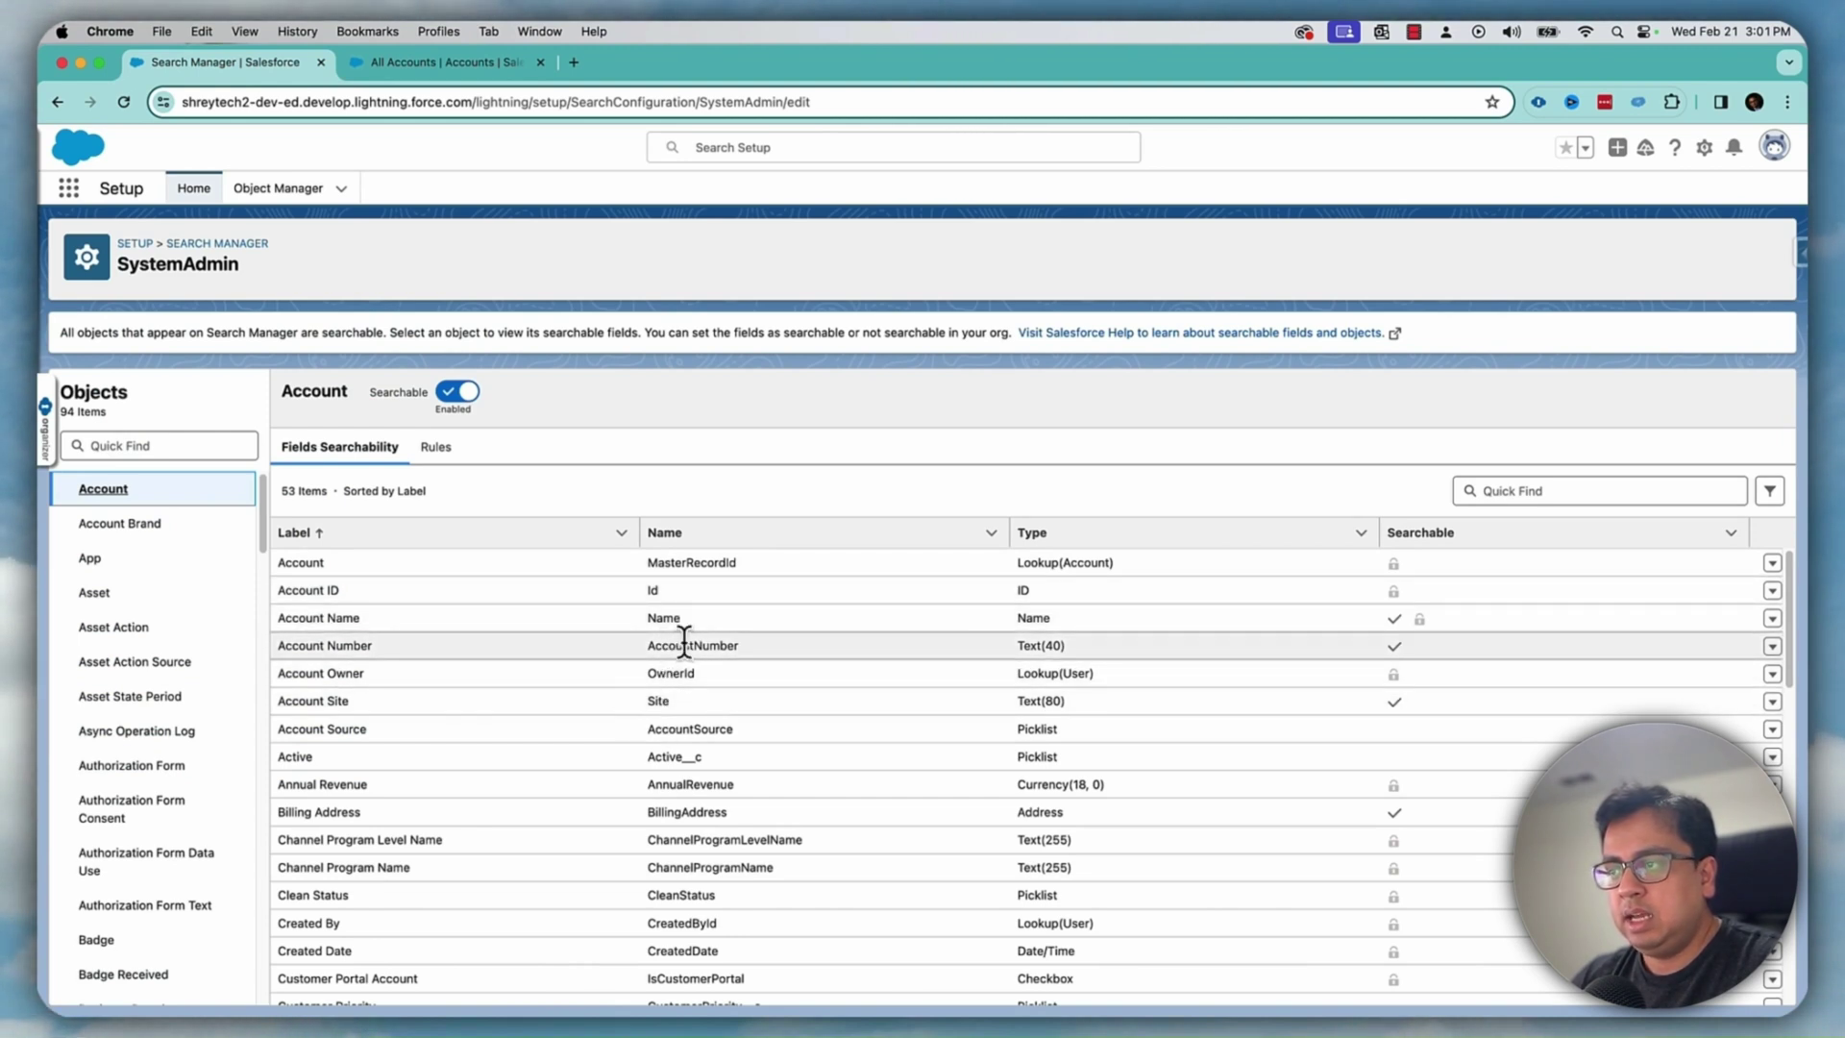
- Exclude the Account Number field from search and save the change
{"action": "left_click", "coordinate": [1772, 648]}
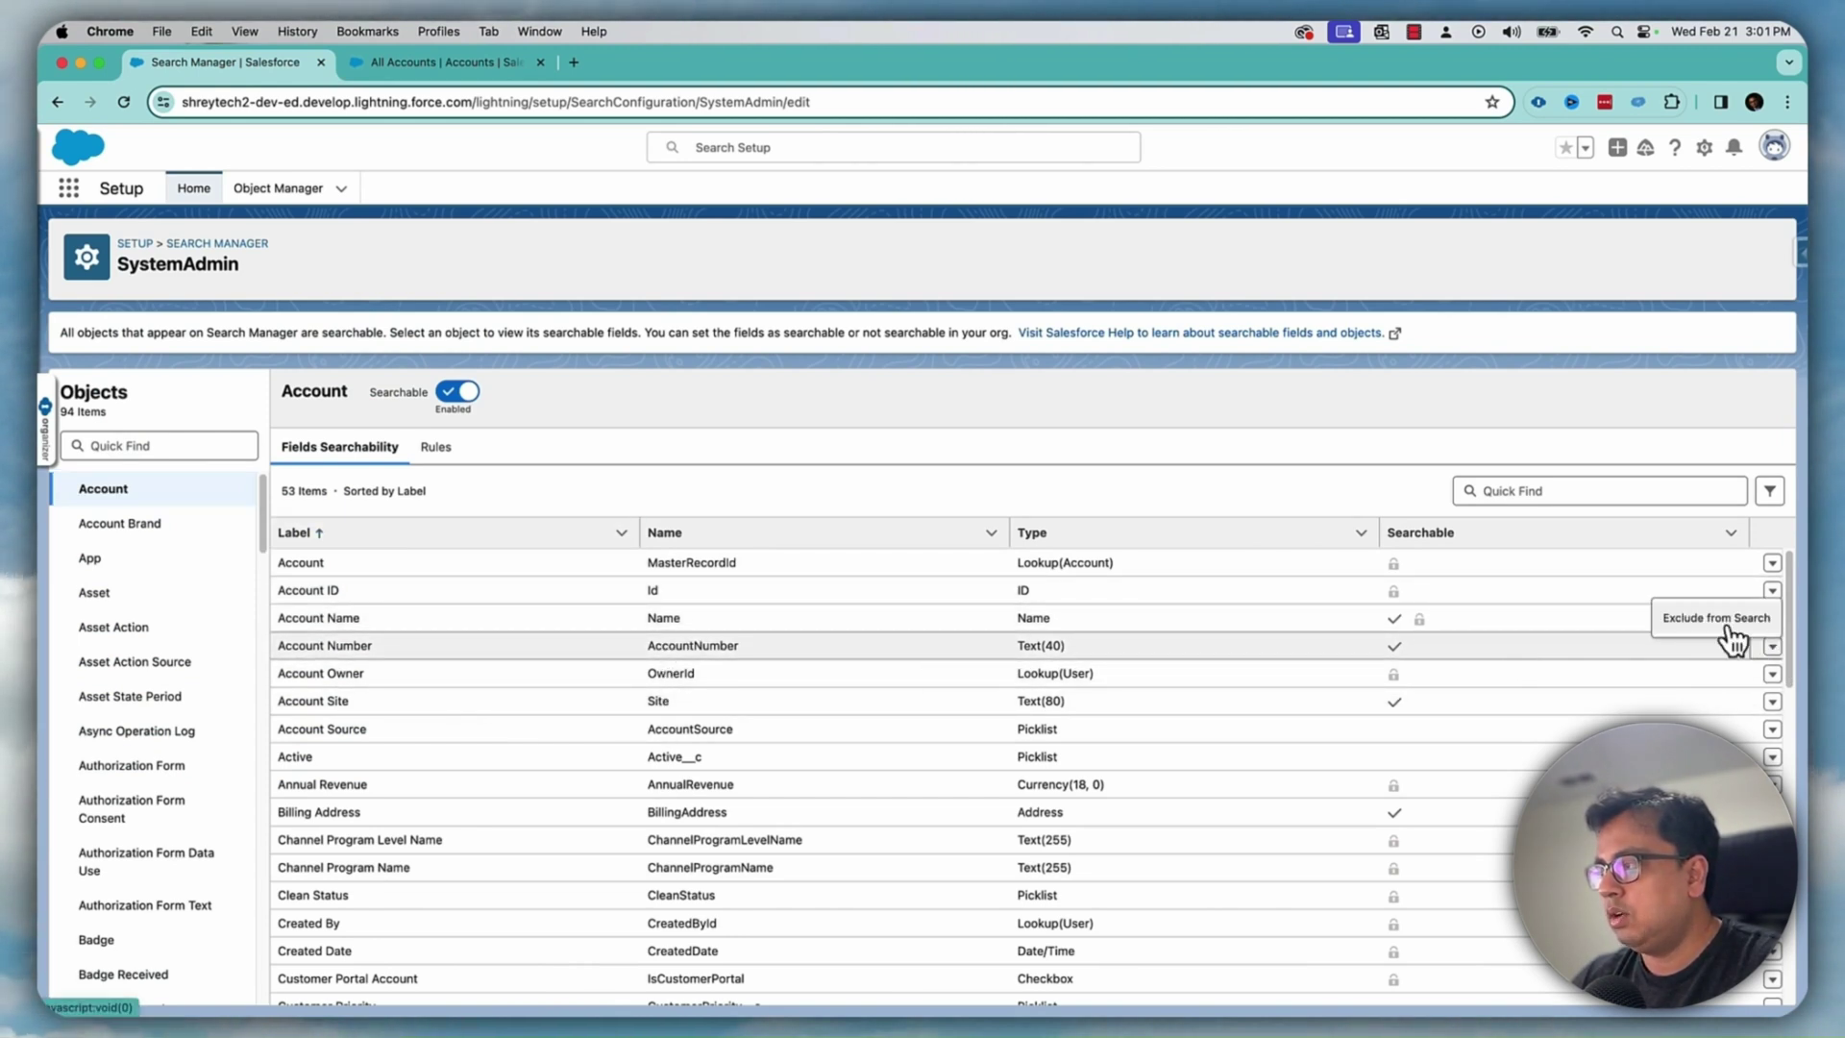
{"action": "left_click", "coordinate": [1716, 620]}
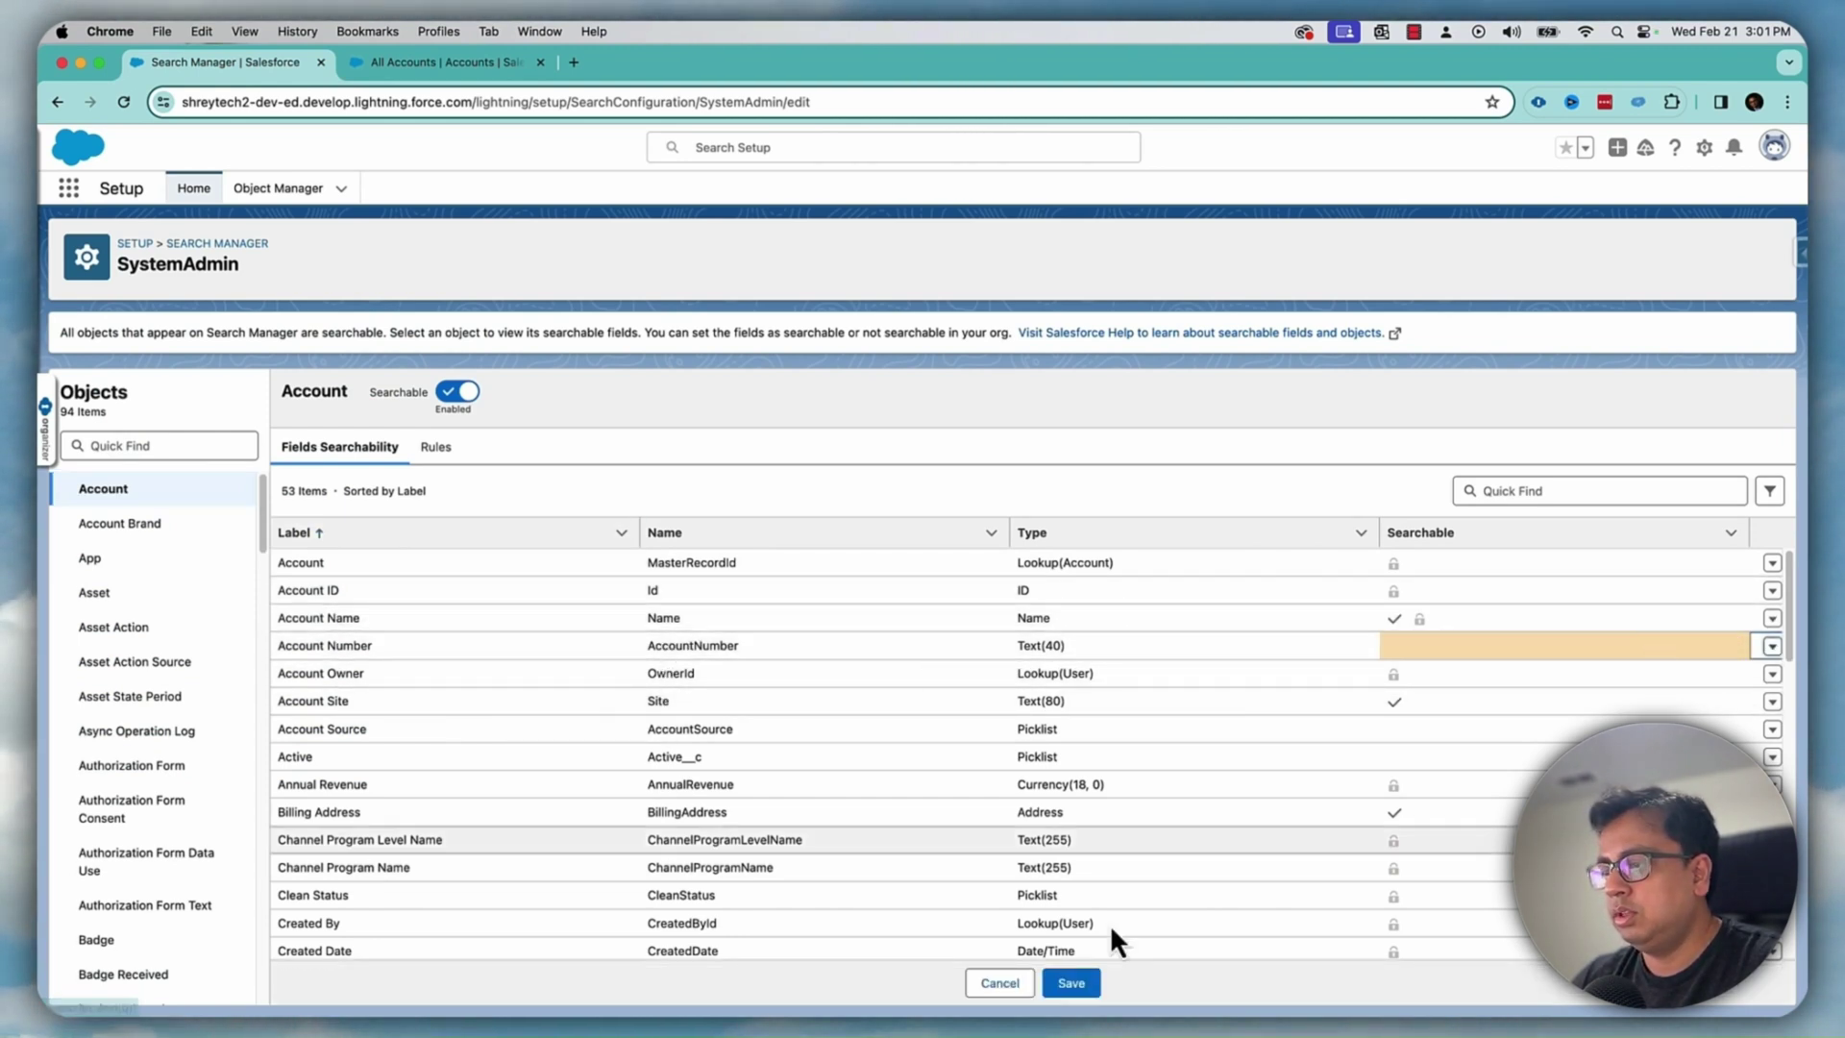
{"action": "left_click", "coordinate": [1068, 982]}
{"action": "left_click", "coordinate": [463, 65]}
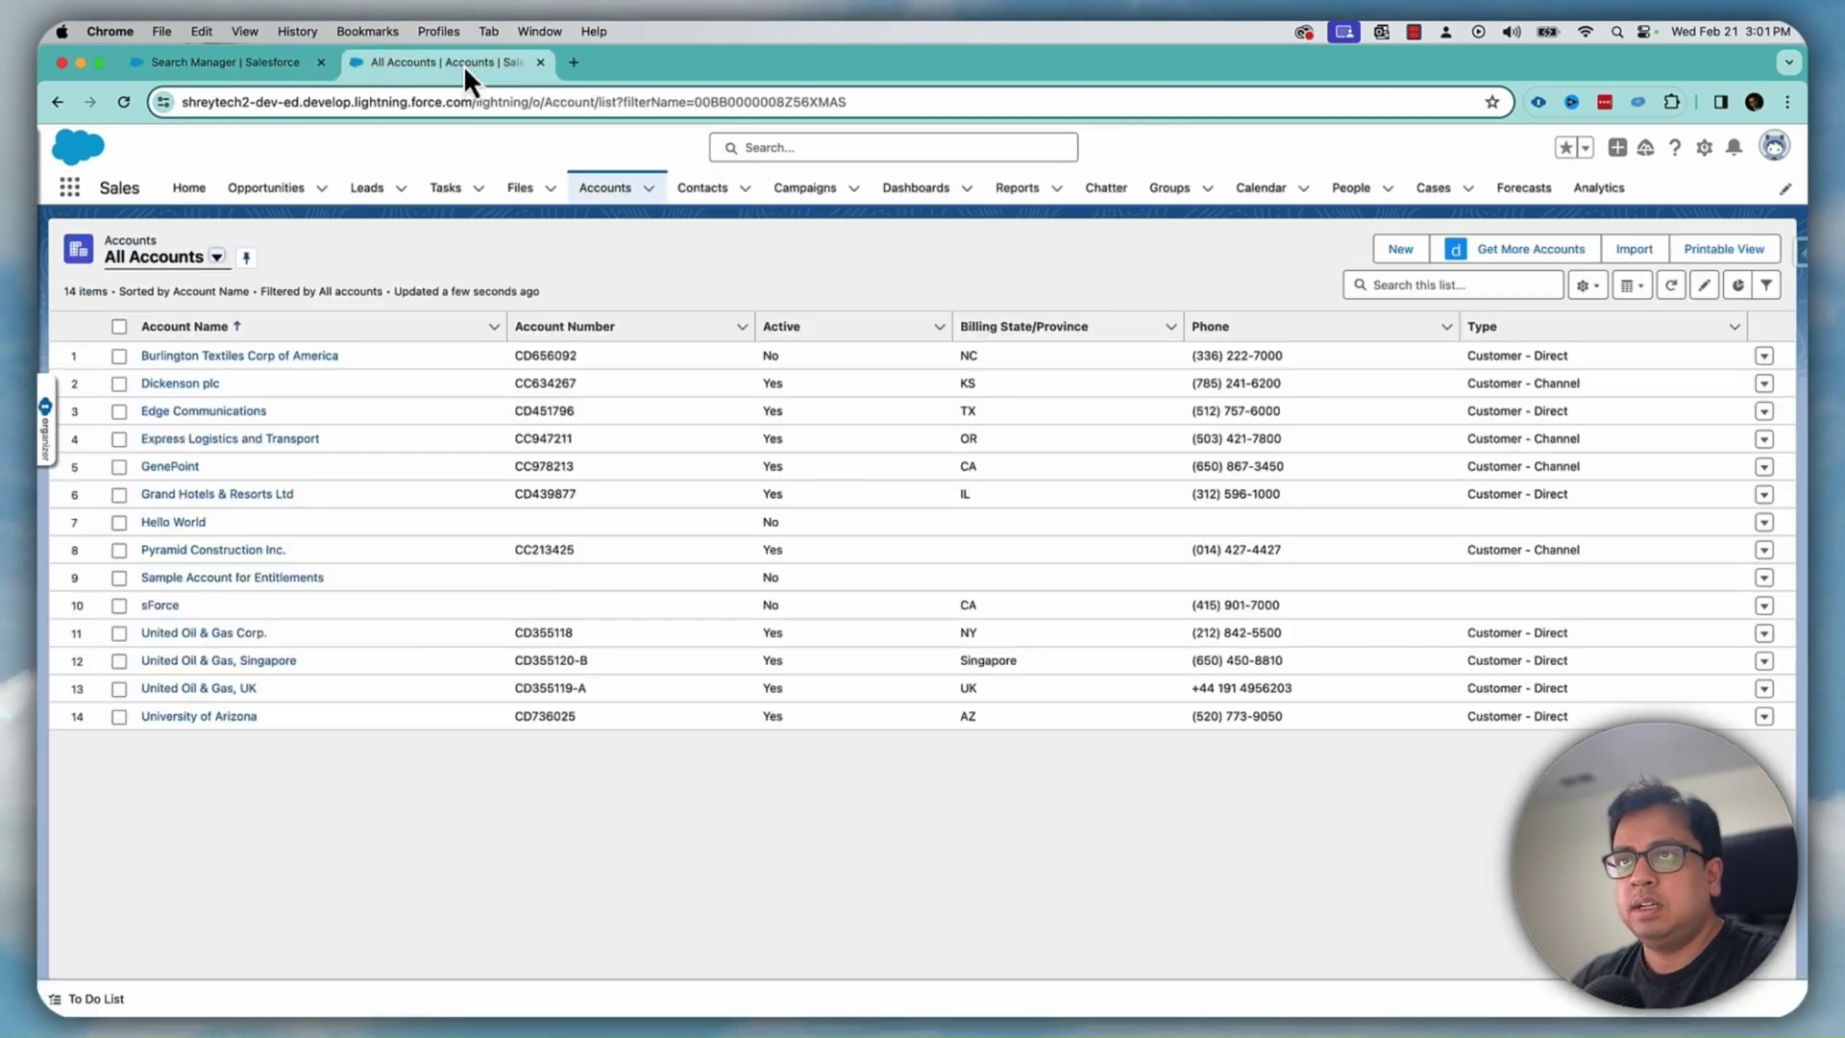
{"action": "left_click", "coordinate": [126, 102]}
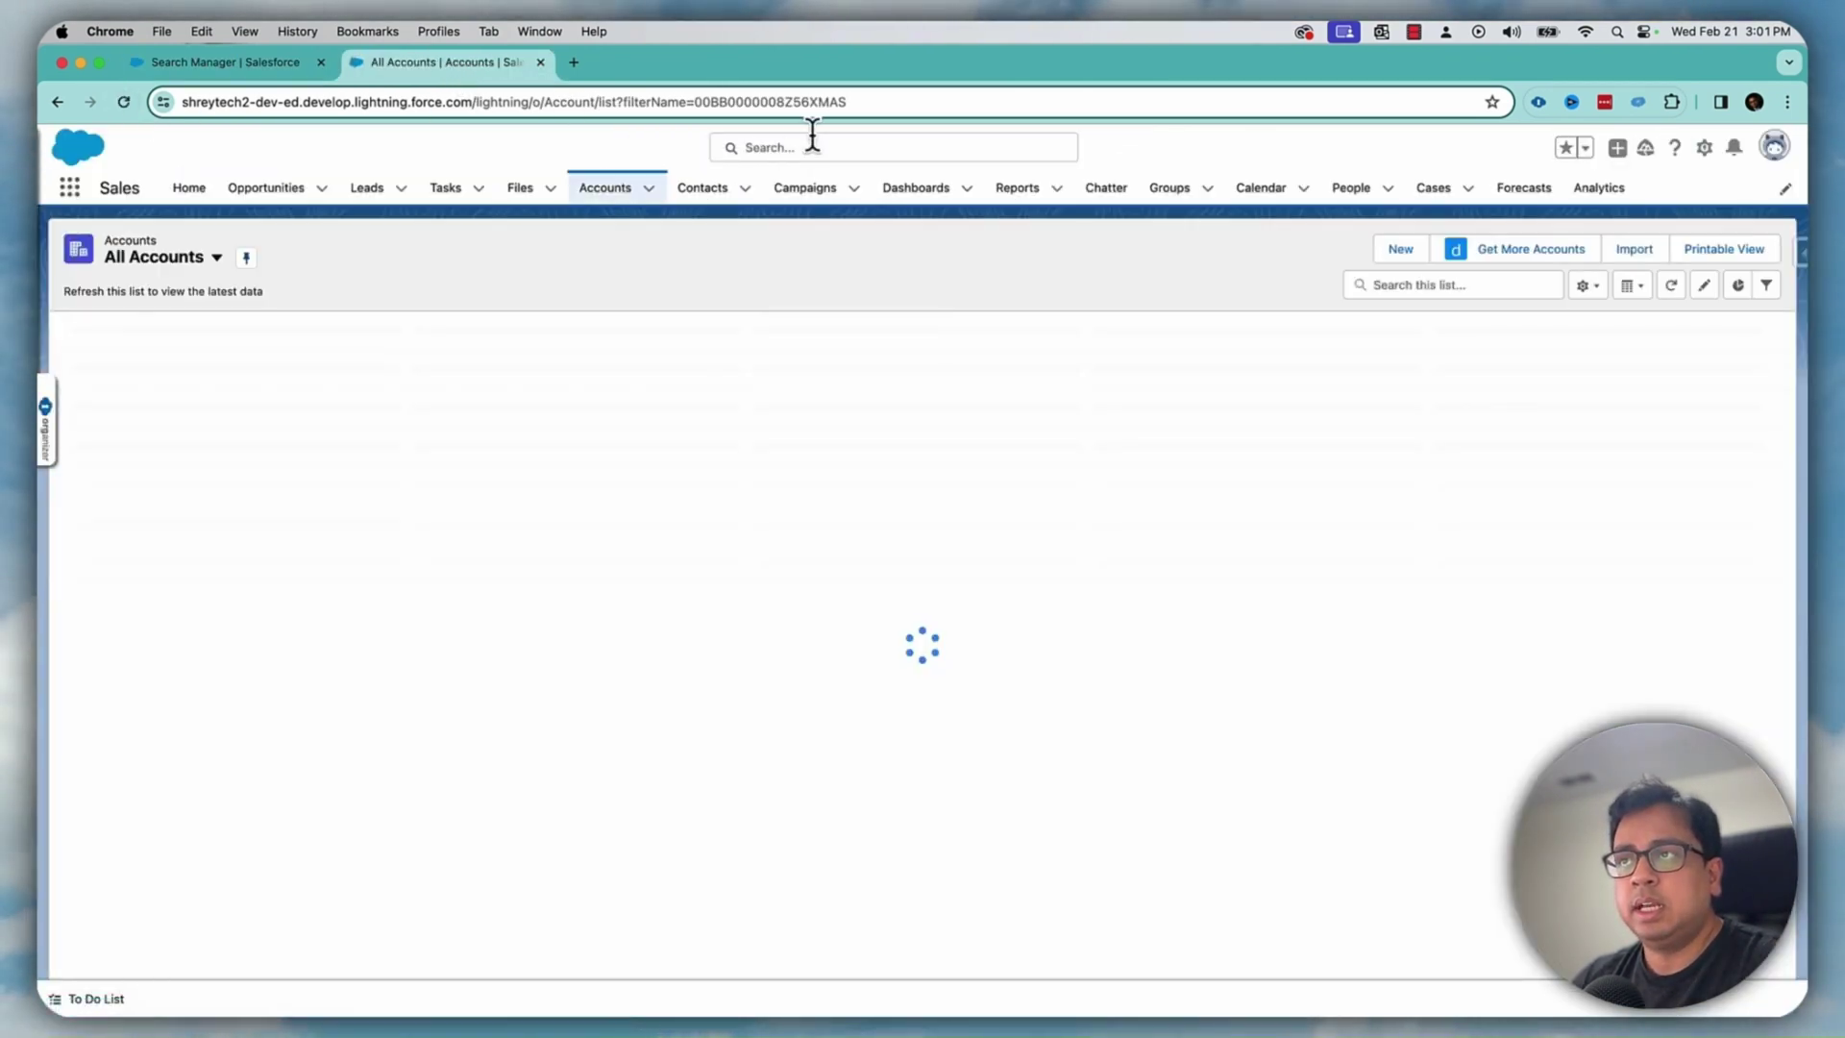
{"action": "left_click", "coordinate": [812, 147]}
{"action": "type", "text": "CD656092"}
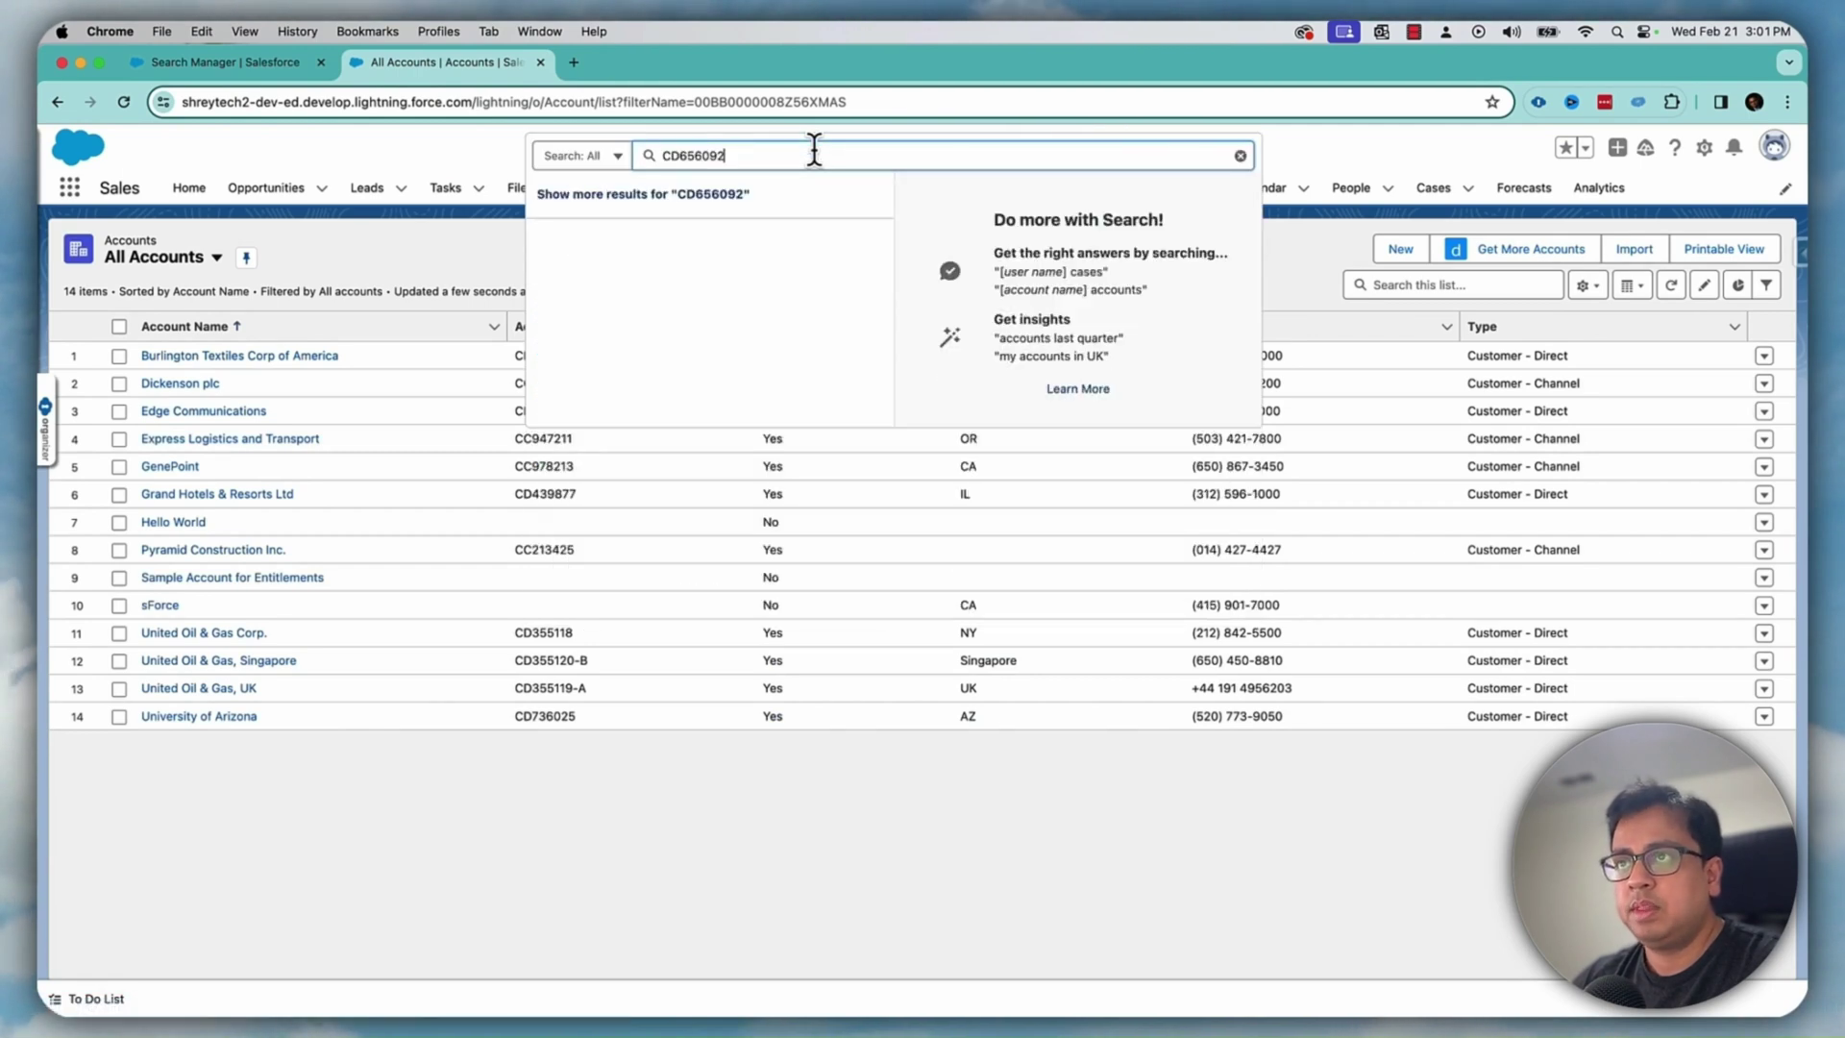
{"action": "key", "text": "Return"}
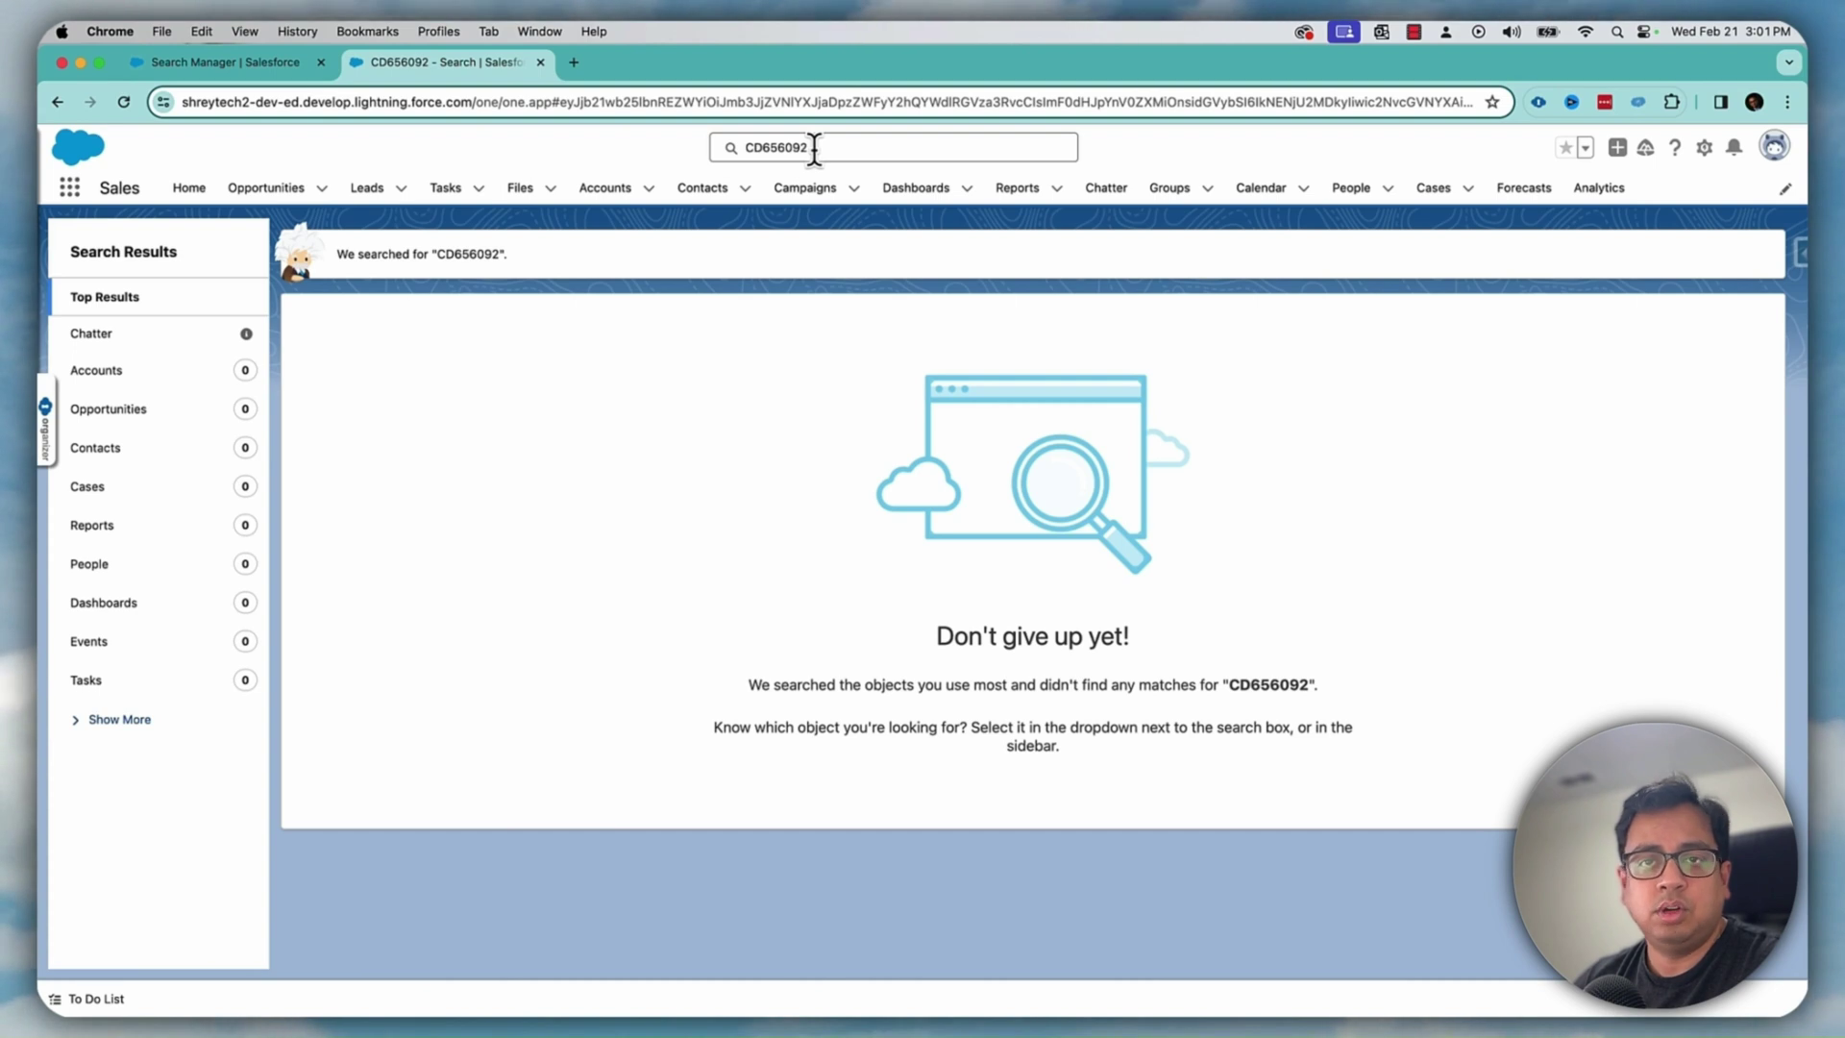
{"action": "left_click", "coordinate": [240, 63]}
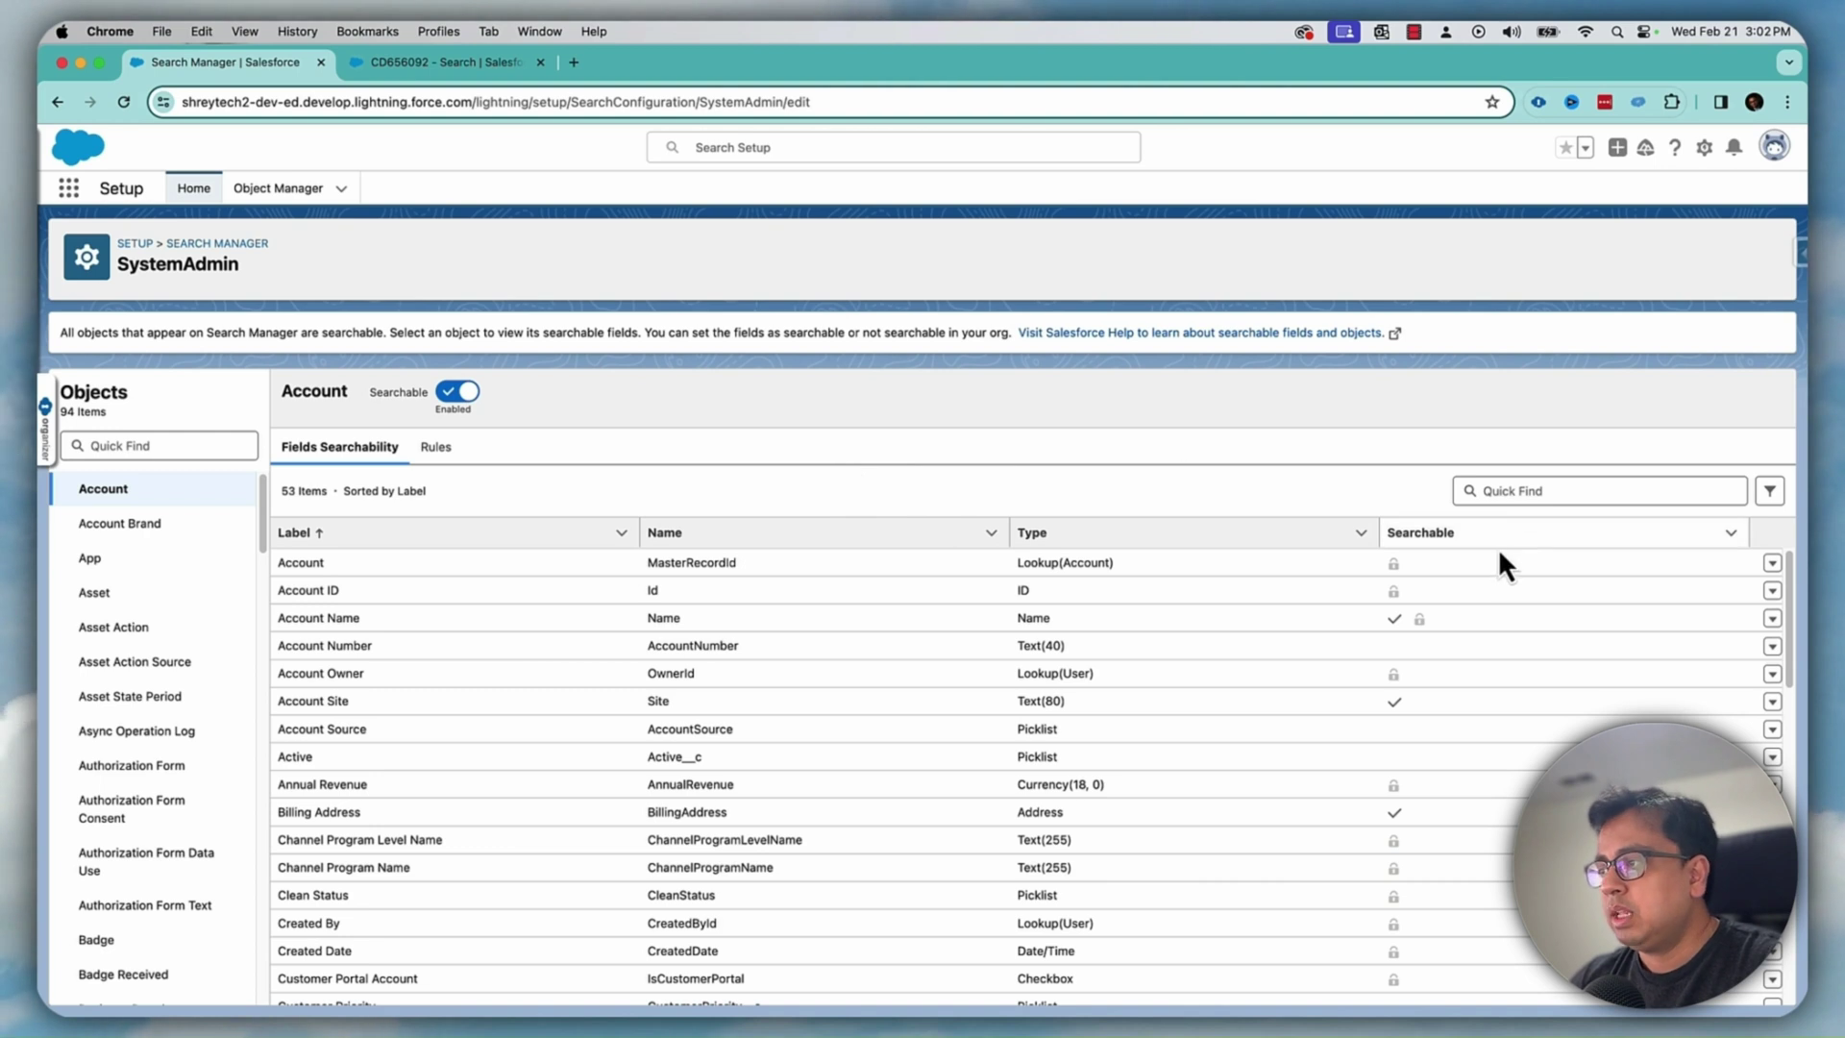
- Draft an Account search rule: Field Active, Operator Equals, Value Yes
{"action": "left_click", "coordinate": [438, 450]}
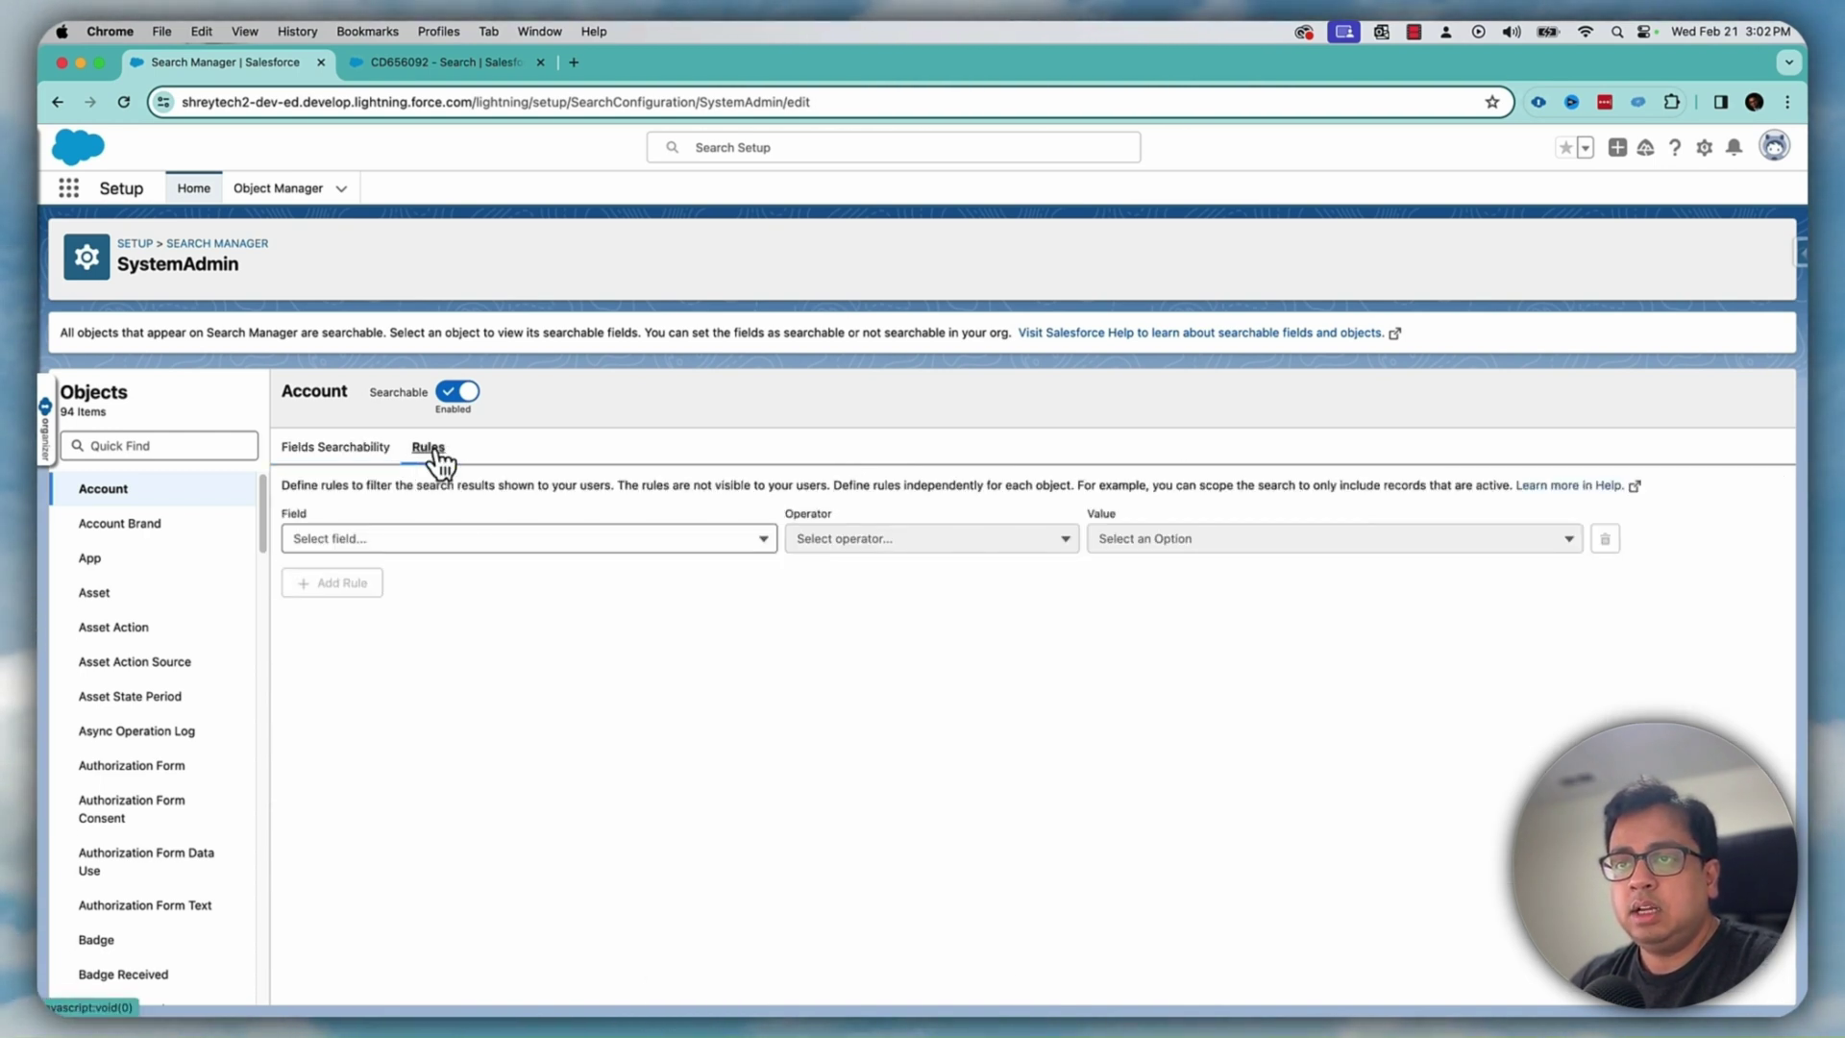
{"action": "left_click", "coordinate": [483, 546]}
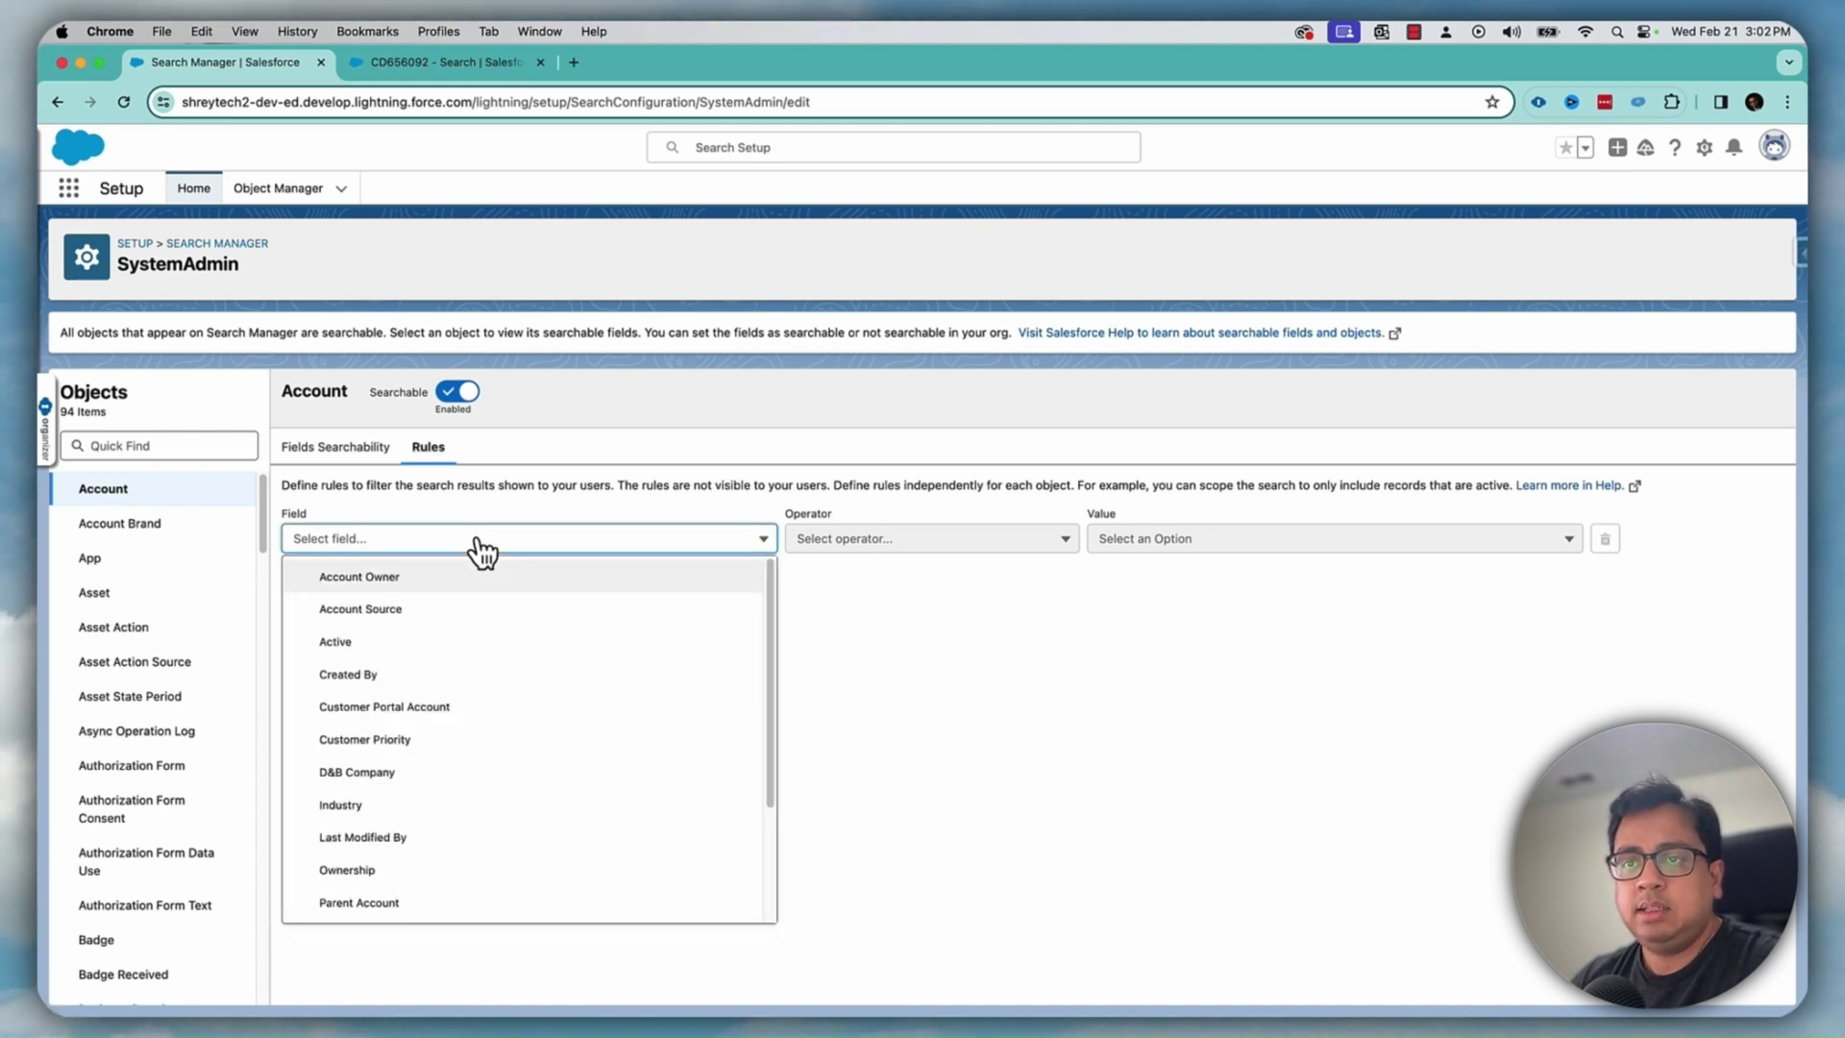
{"action": "left_click", "coordinate": [471, 644]}
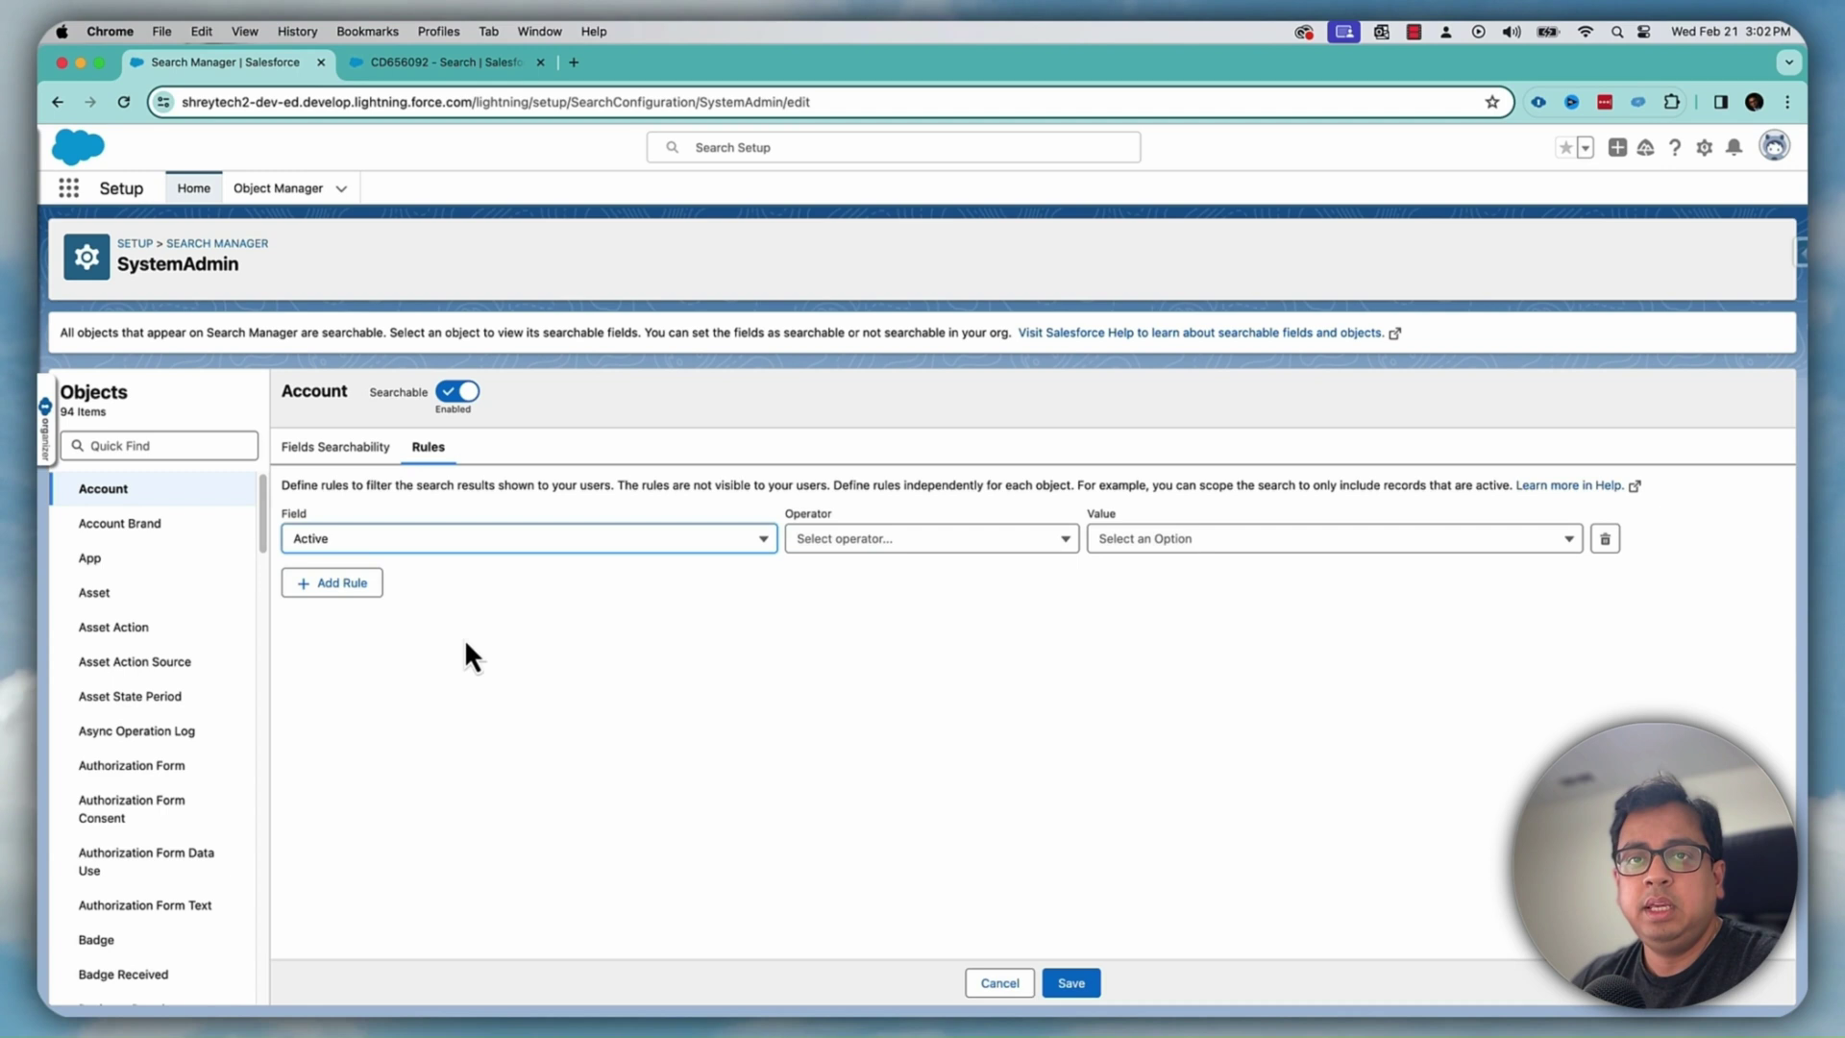
{"action": "left_click", "coordinate": [880, 552]}
{"action": "left_click", "coordinate": [1202, 538]}
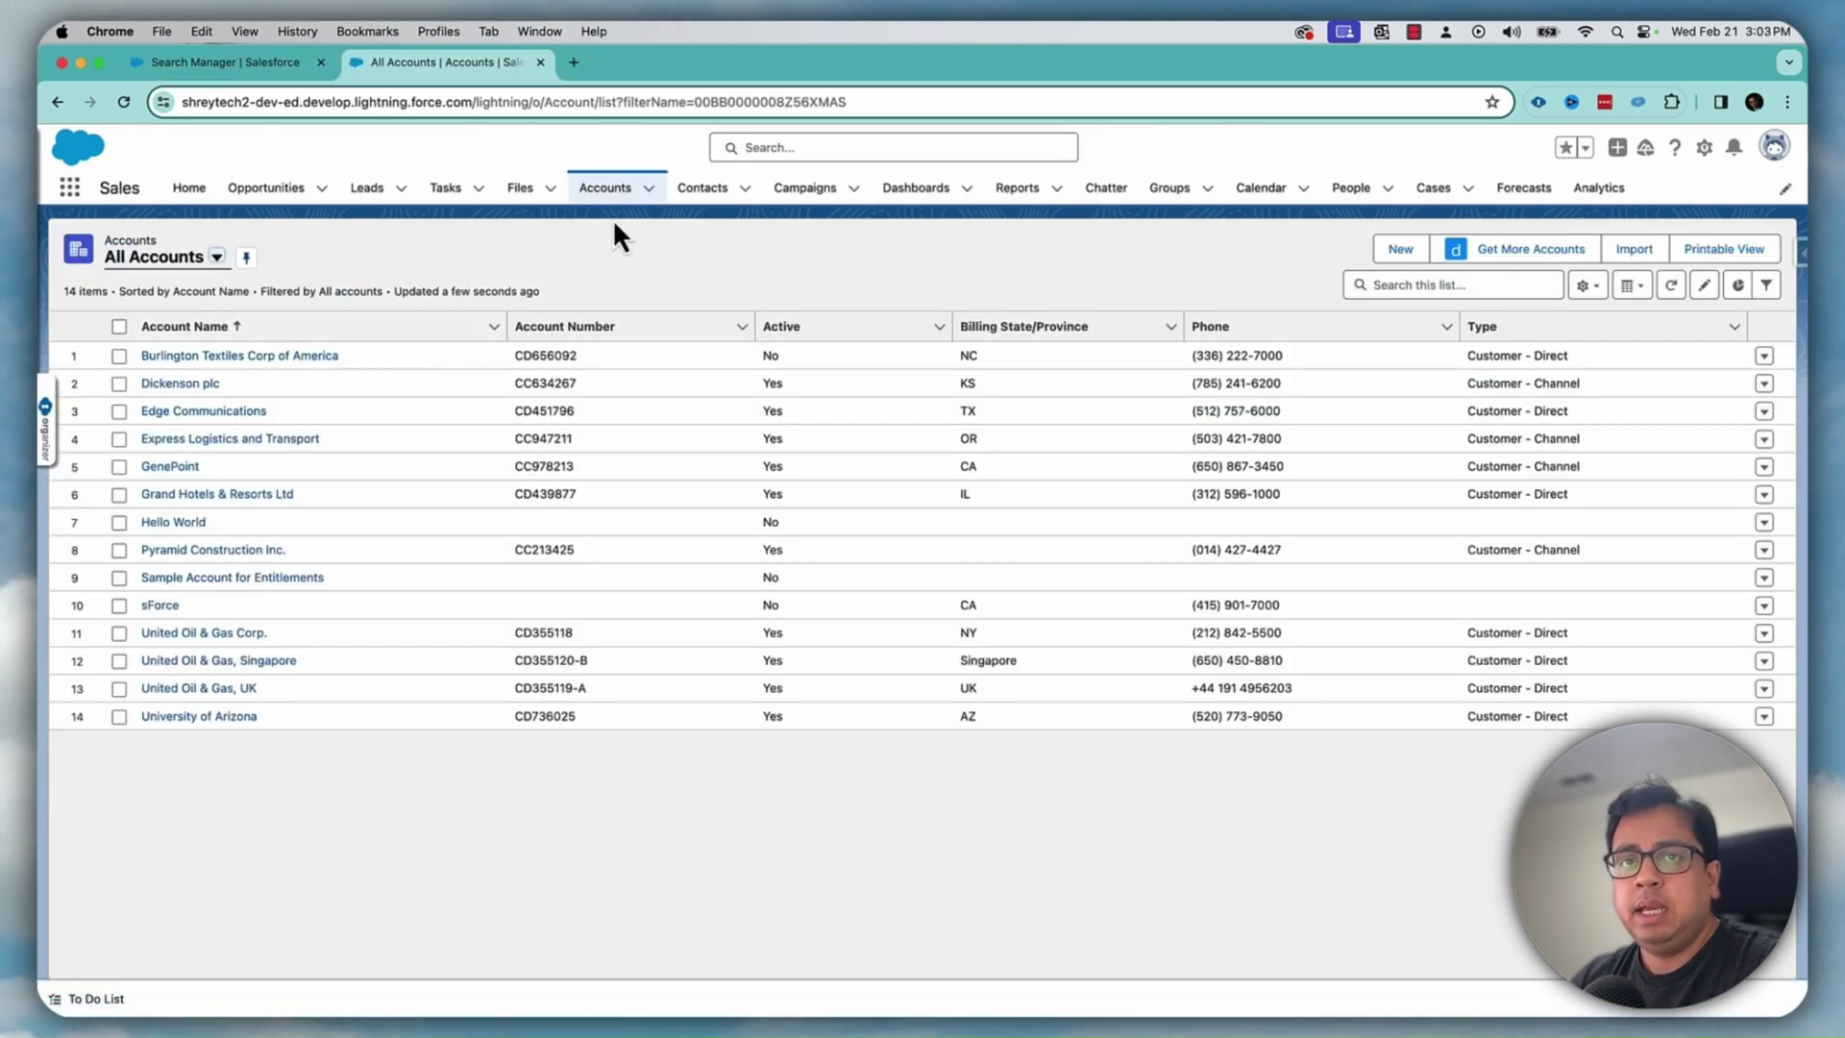
{"action": "mouse_move", "coordinate": [851, 549]}
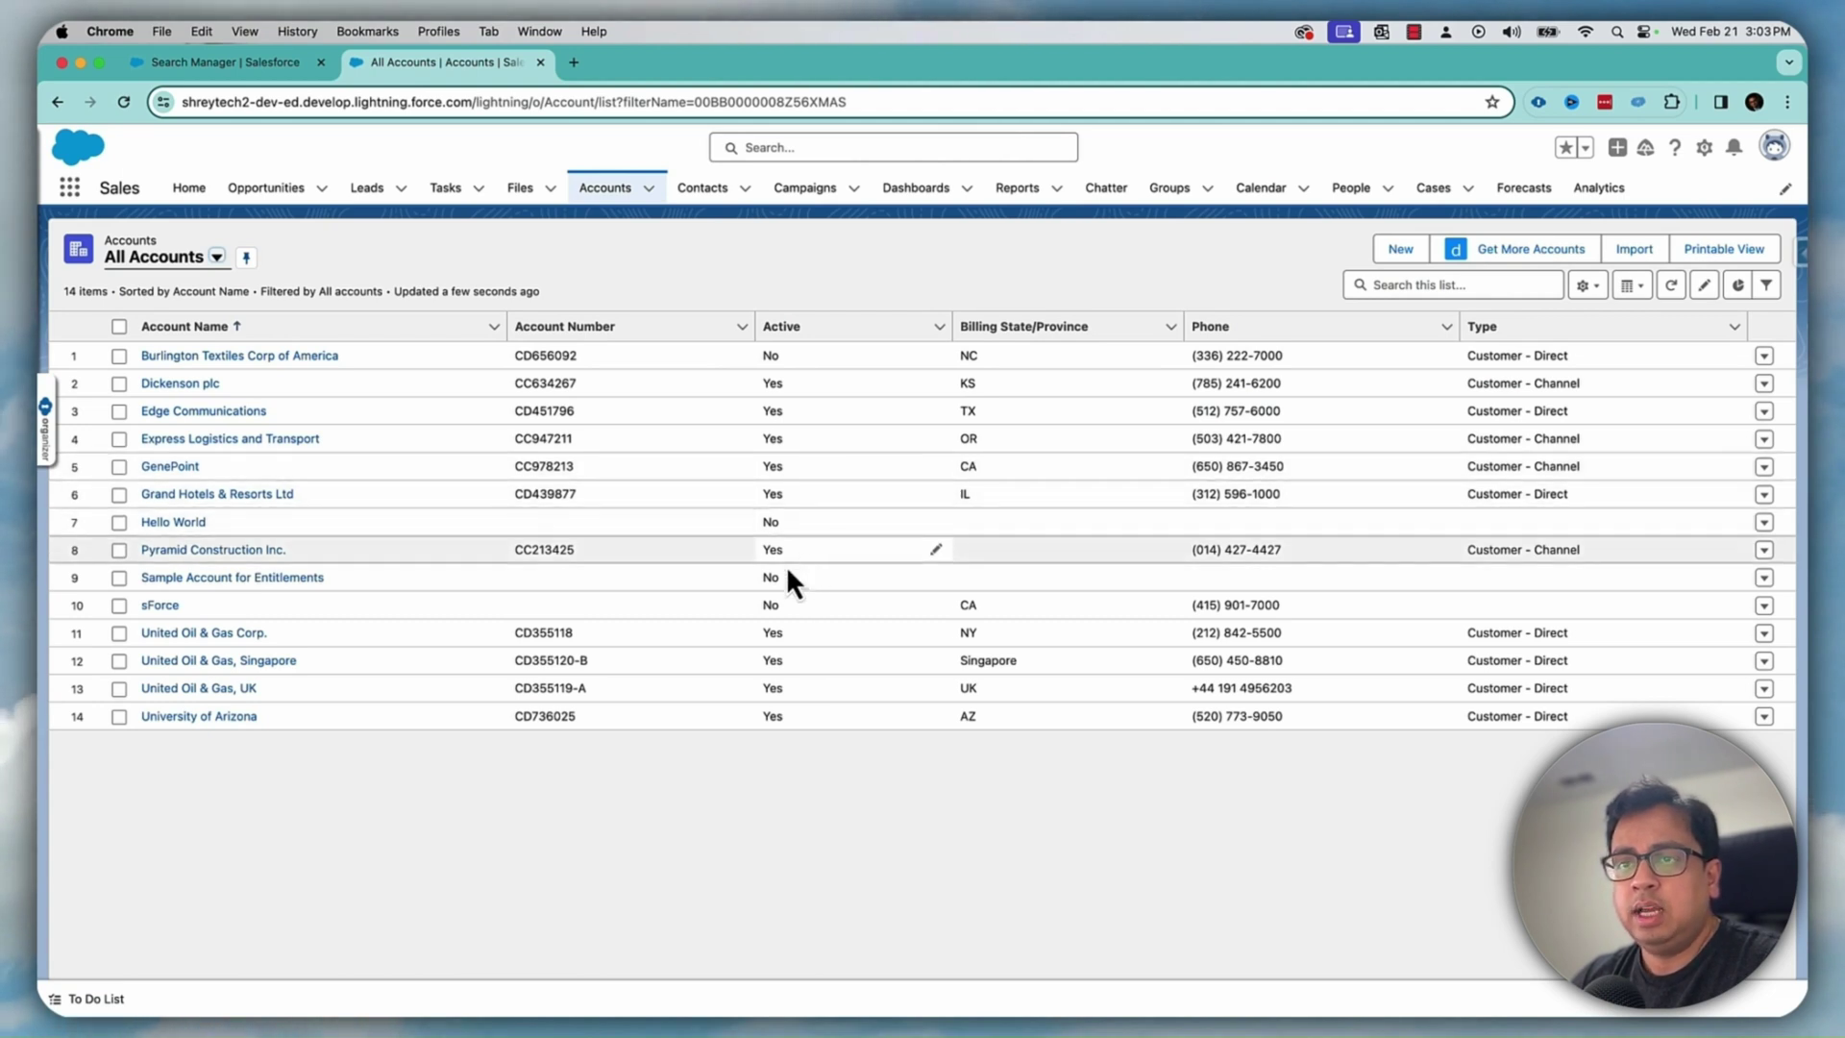
- Search globally for inactive Sample Account for Entitlements, which returns no matches
{"action": "left_click_drag", "start_coordinate": [354, 576], "coordinate": [144, 582]}
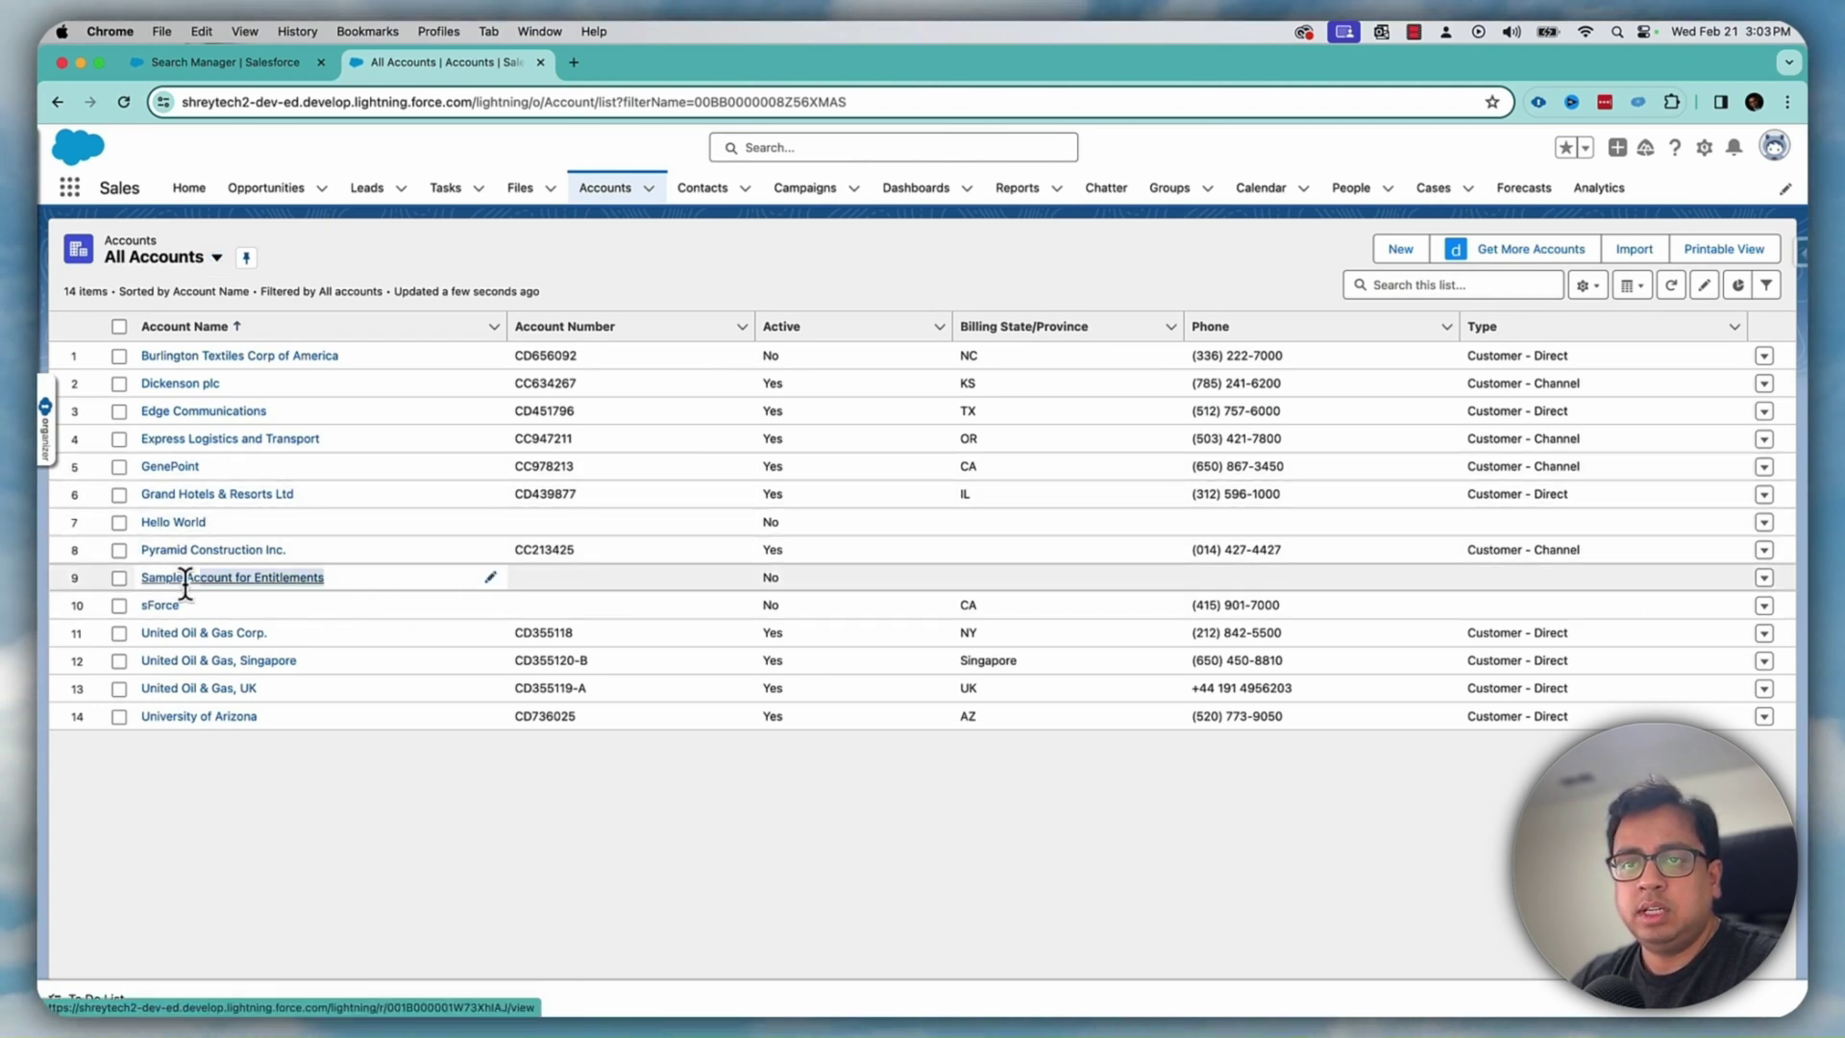
{"action": "left_click", "coordinate": [365, 582]}
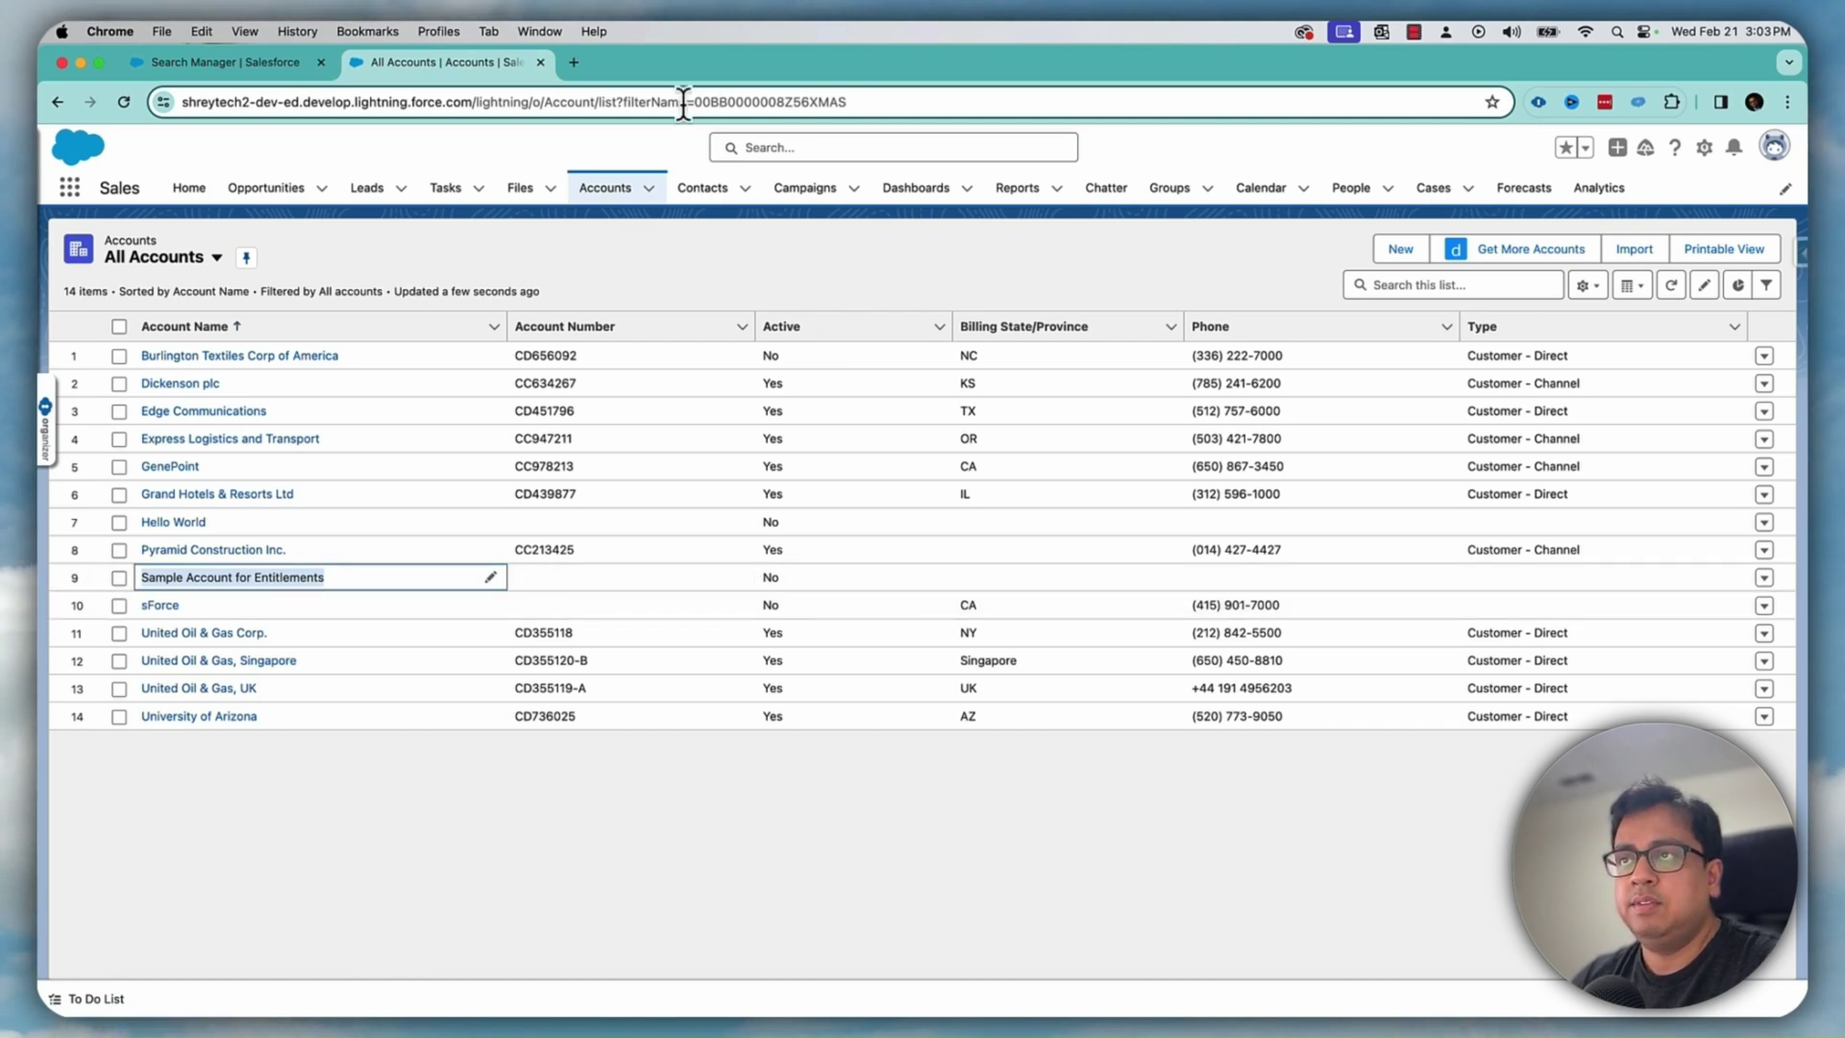
{"action": "left_click", "coordinate": [820, 152]}
{"action": "type", "text": "Sample Account for Entitlements"}
{"action": "key", "text": "Return"}
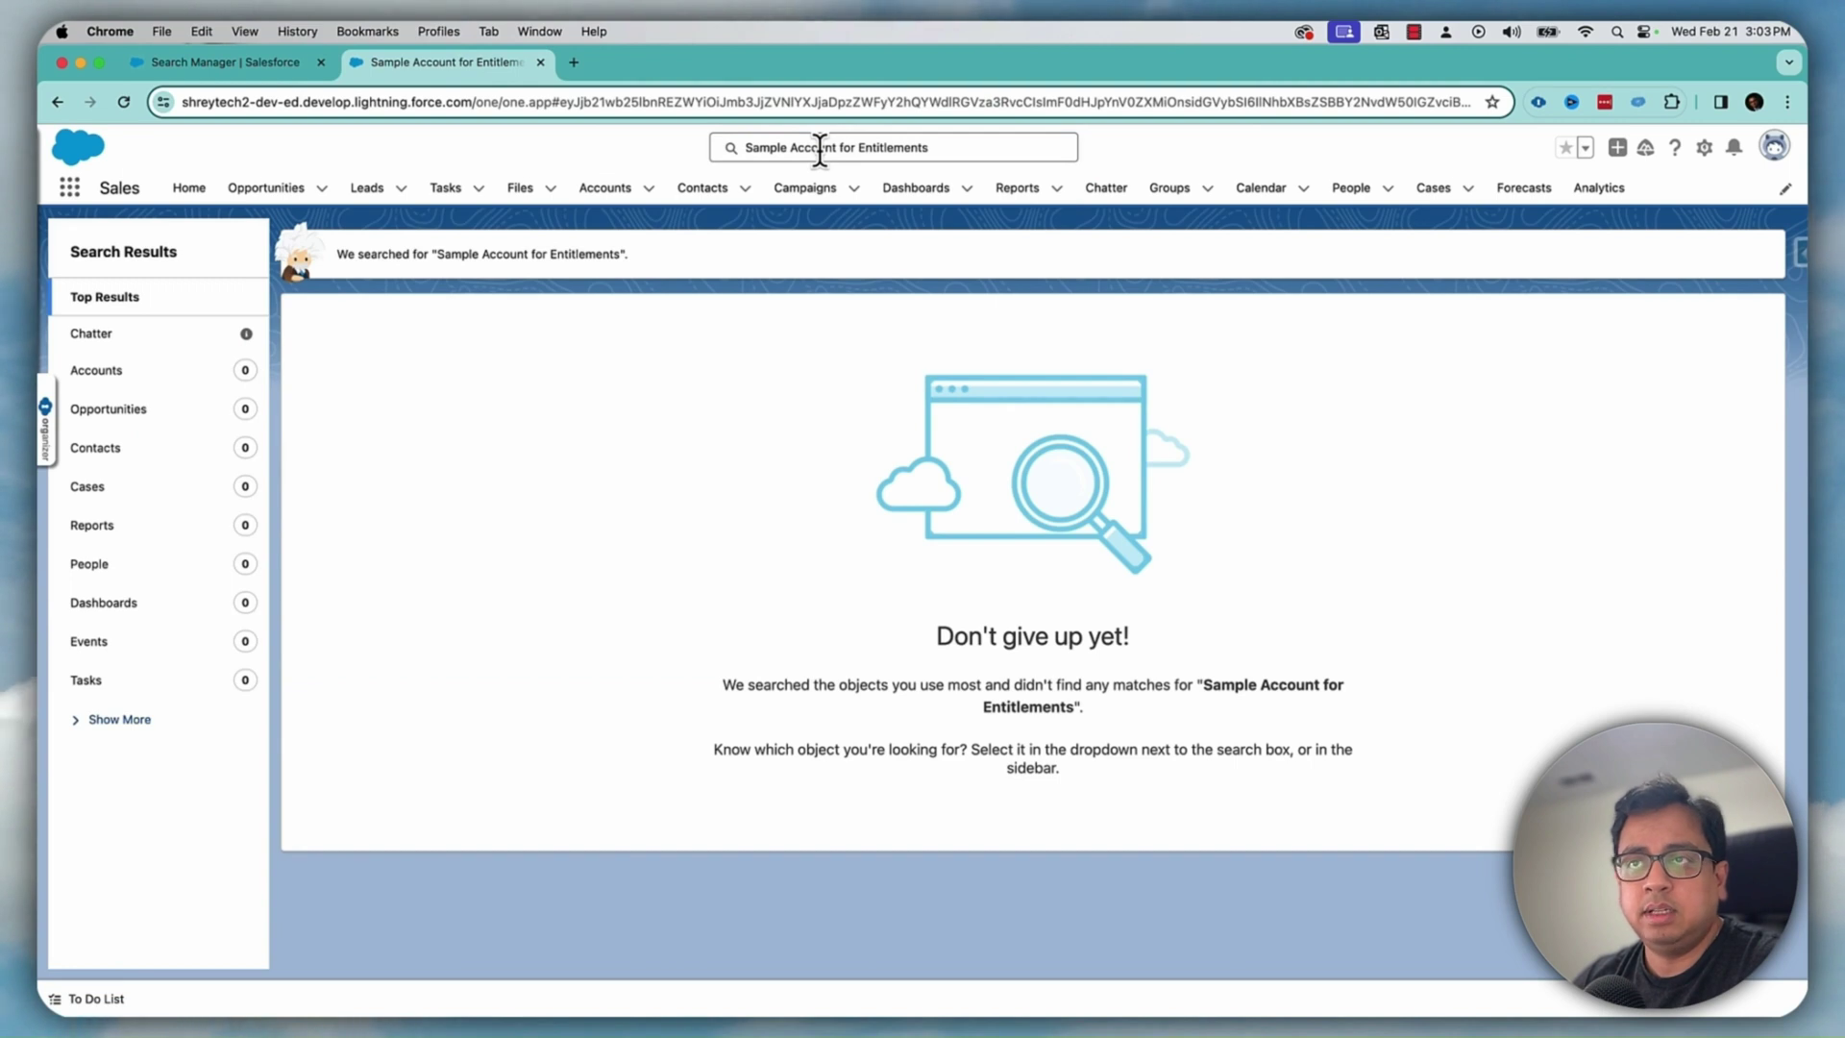
- Search globally for active Edge Communications, now the recommended result
{"action": "left_click", "coordinate": [618, 190]}
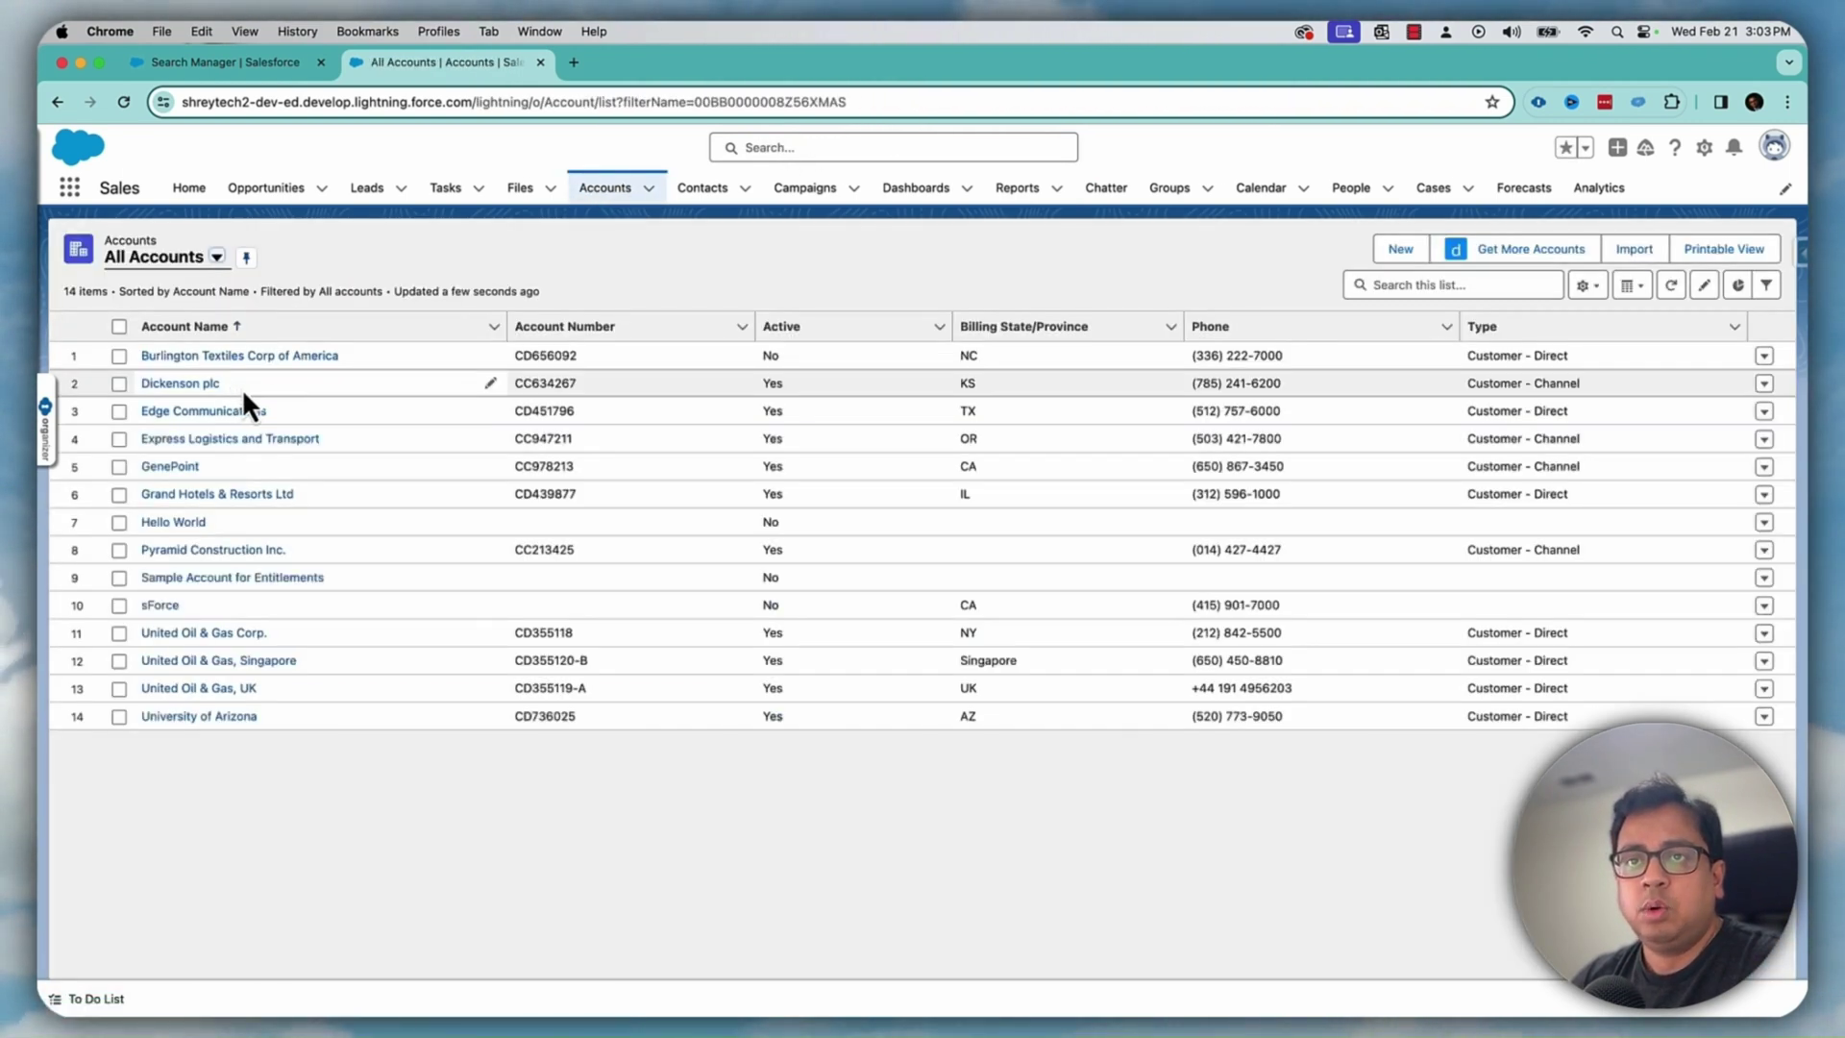
{"action": "left_click", "coordinate": [149, 415]}
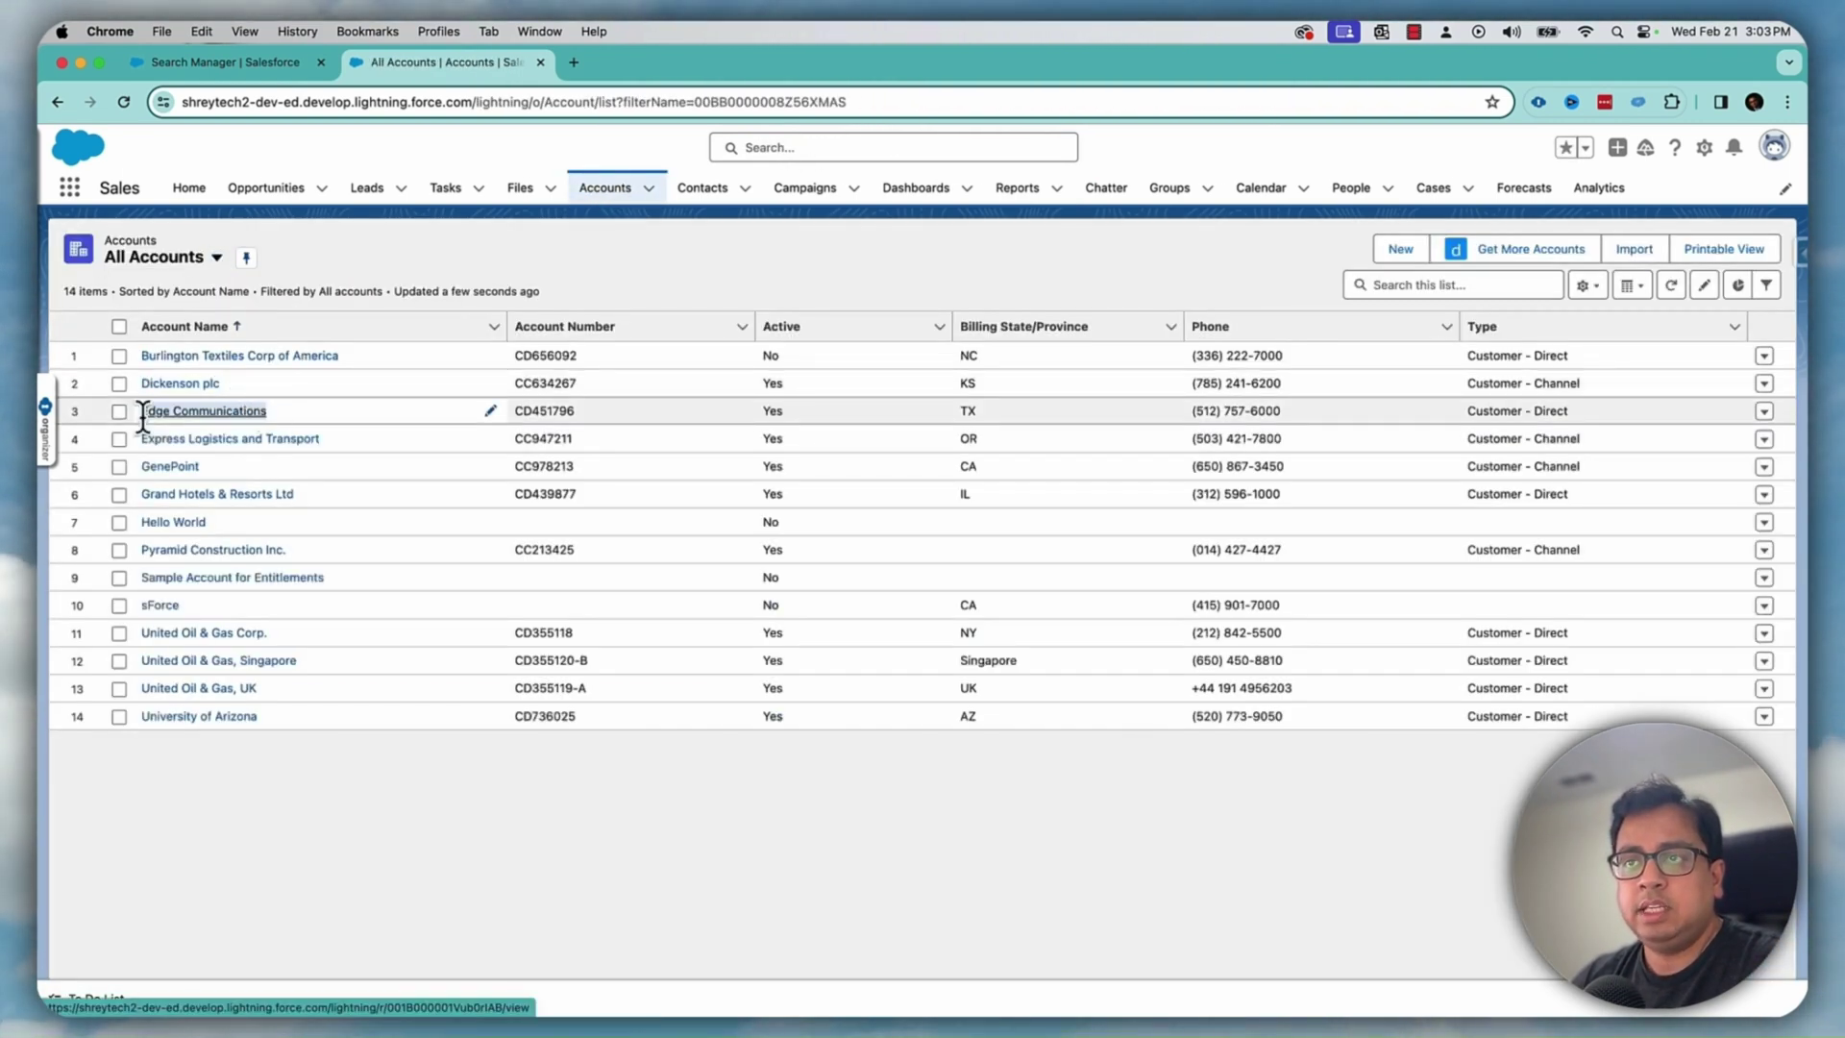
{"action": "left_click", "coordinate": [818, 149]}
{"action": "type", "text": "Edge Communications"}
{"action": "key", "text": "Return"}
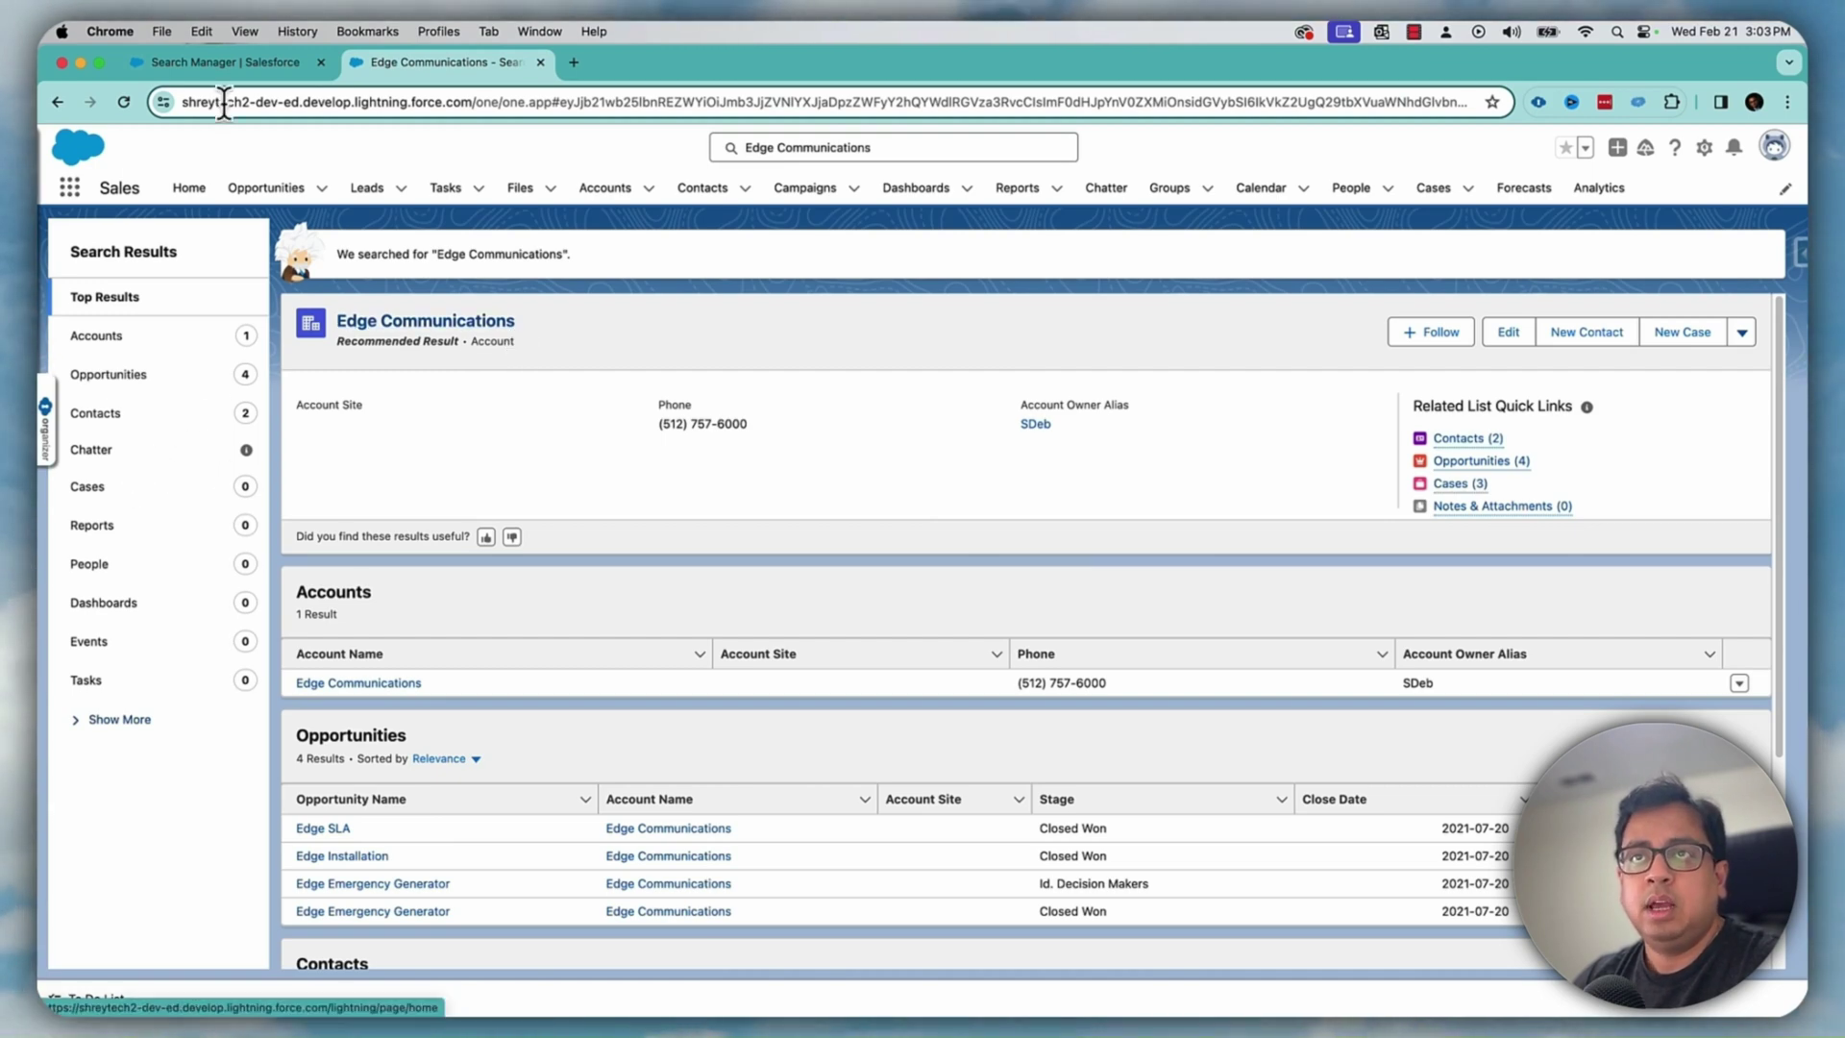
- Recheck the Account fields searchability and the Active equals Yes rule
{"action": "left_click", "coordinate": [238, 67]}
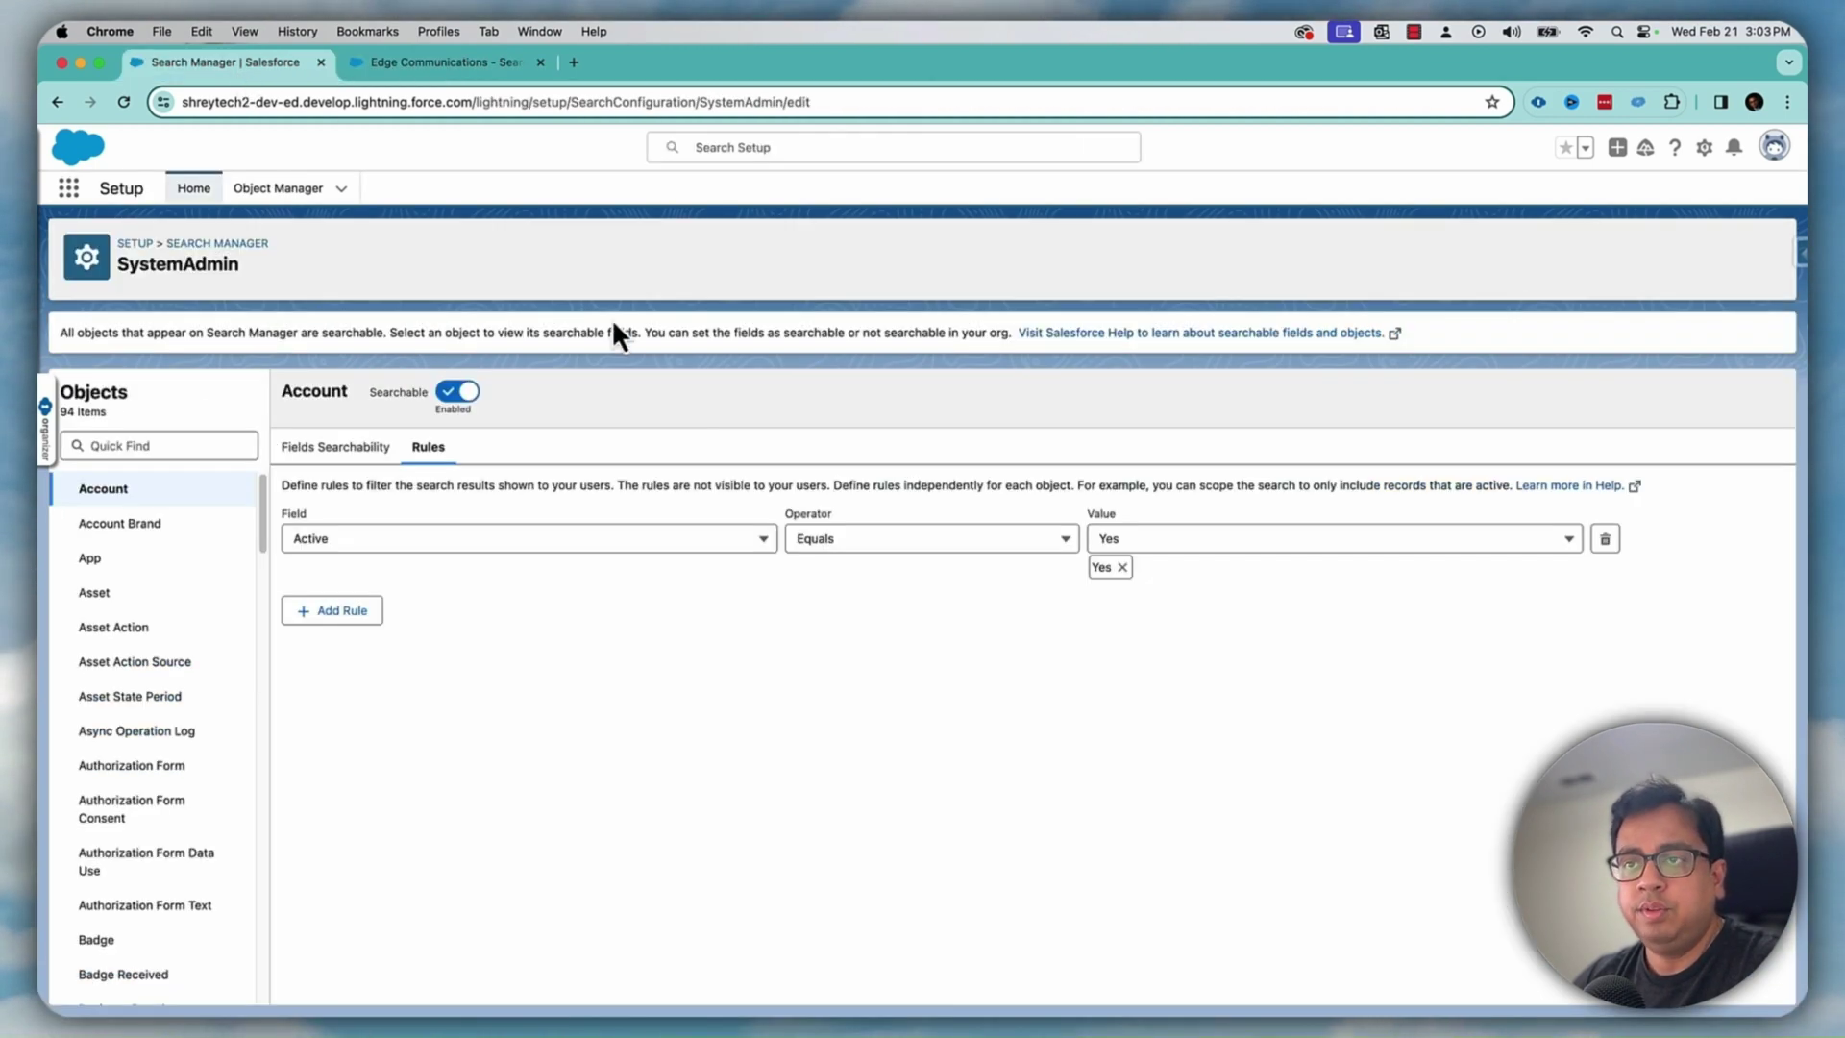
{"action": "left_click", "coordinate": [348, 450]}
{"action": "left_click", "coordinate": [436, 449]}
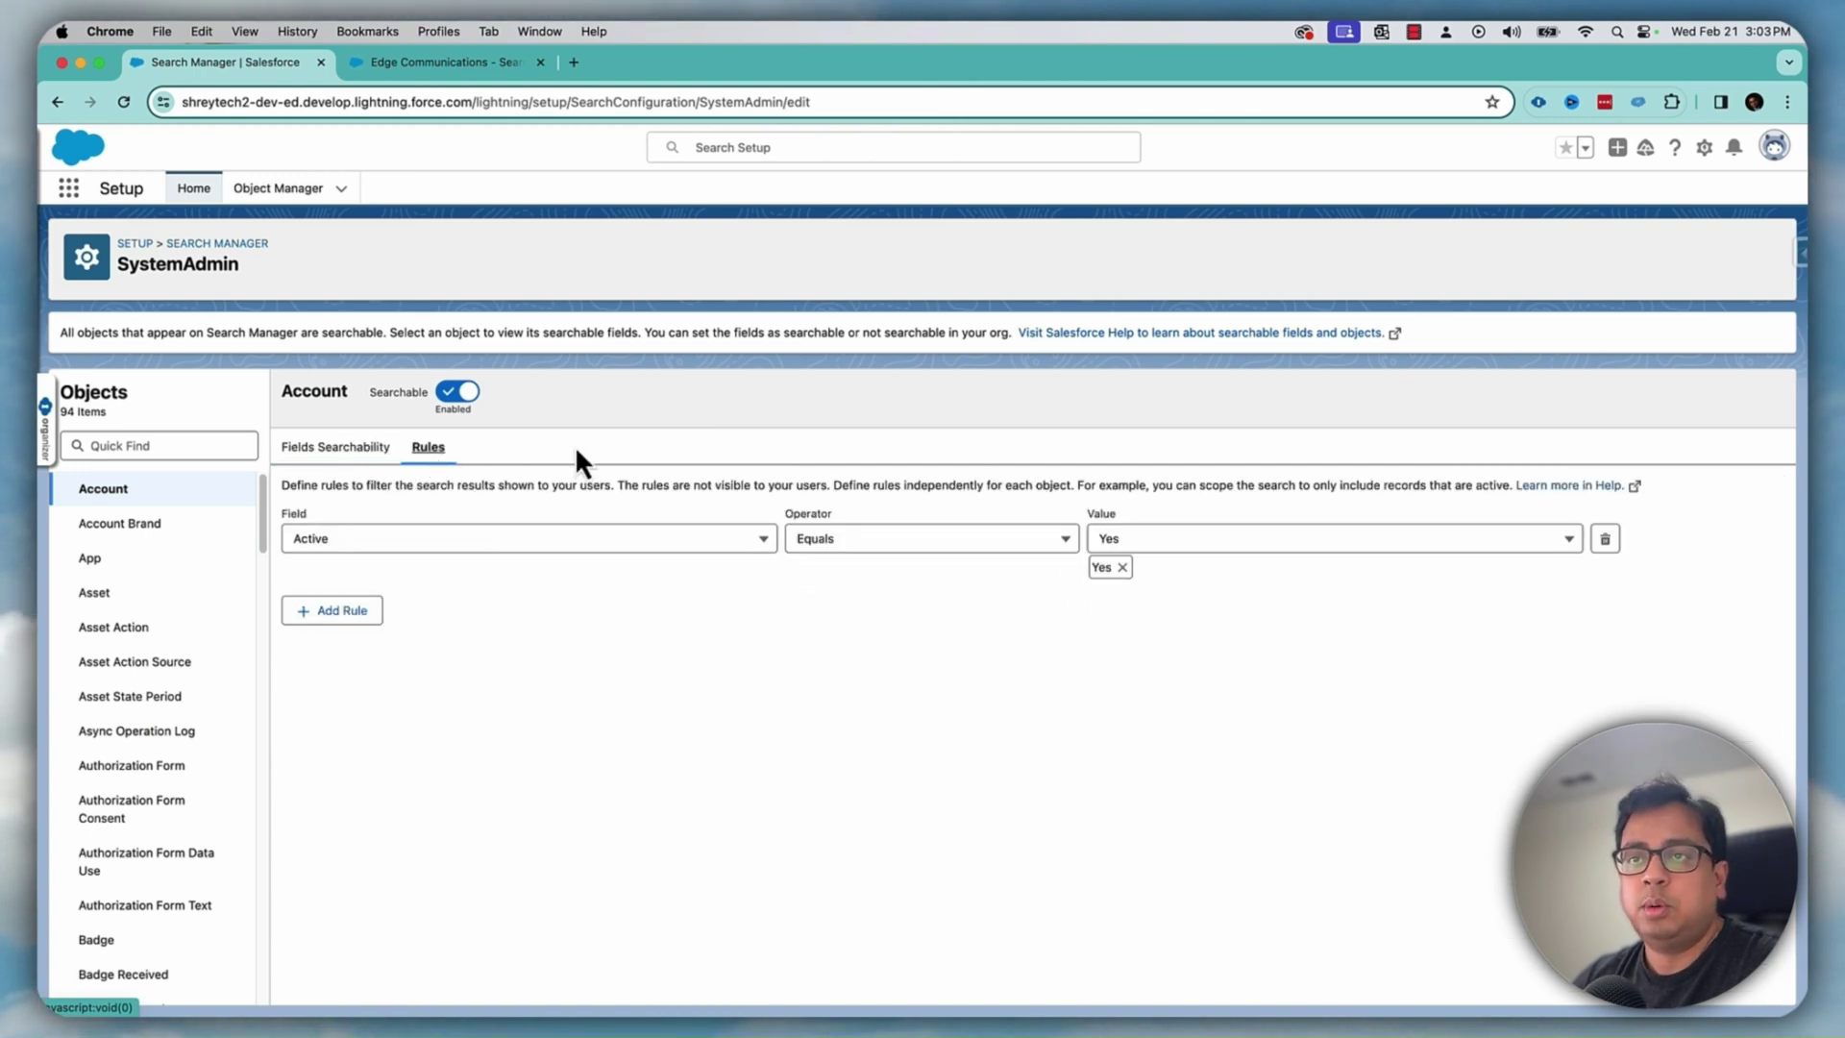
- Search 'Sample Account for Entitlements' again from the Accounts list, still zero matches
{"action": "left_click", "coordinate": [459, 67]}
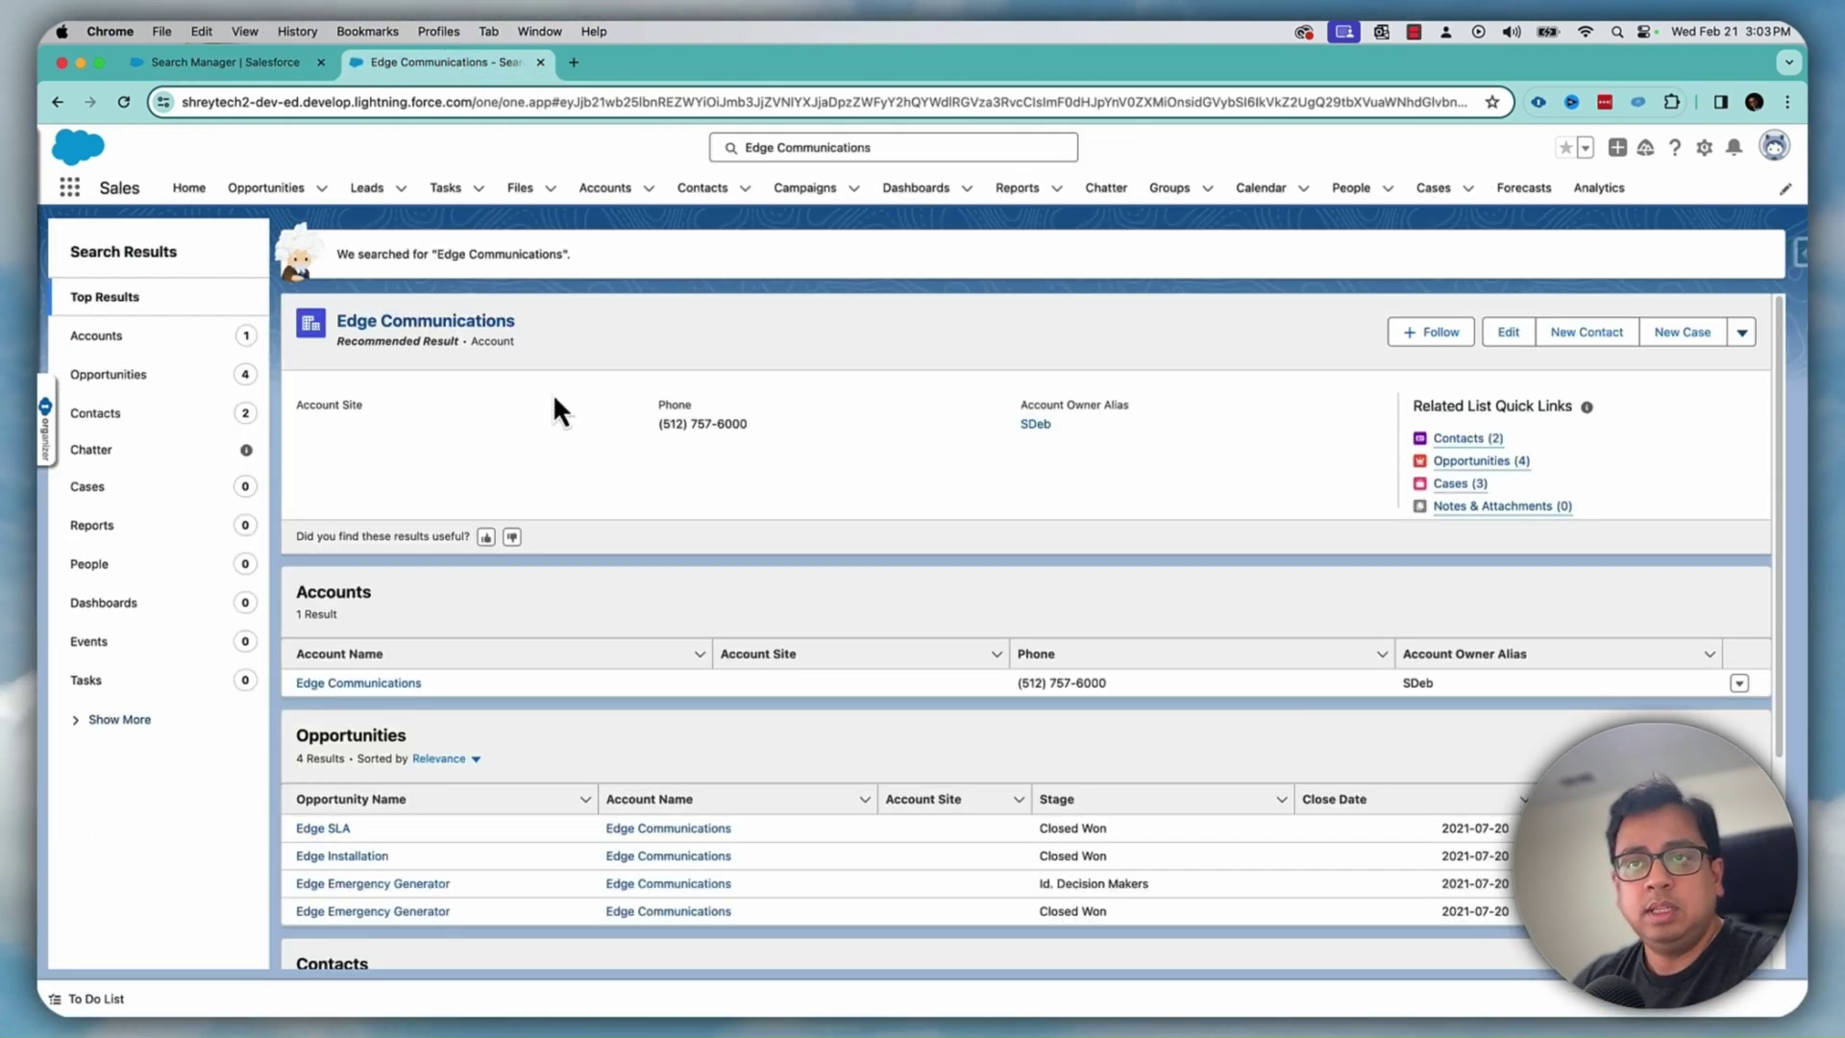
{"action": "left_click", "coordinate": [630, 190]}
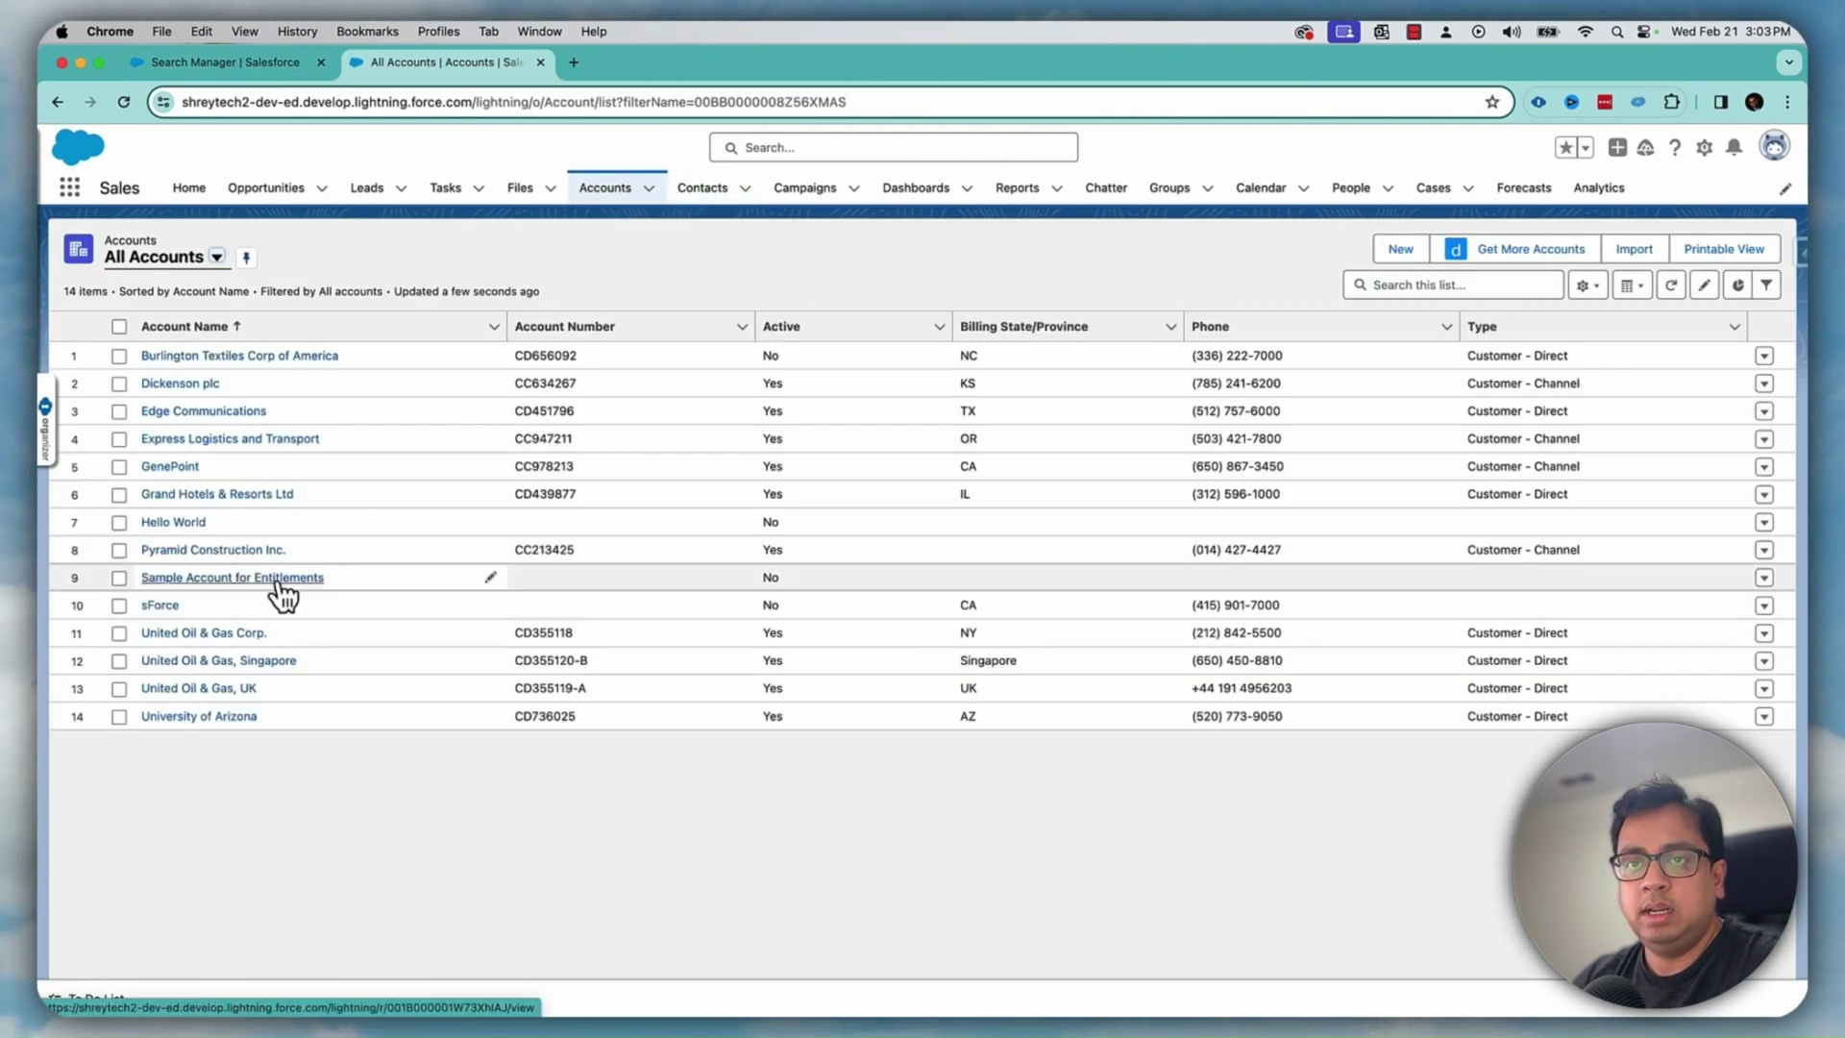
{"action": "mouse_move", "coordinate": [231, 577]}
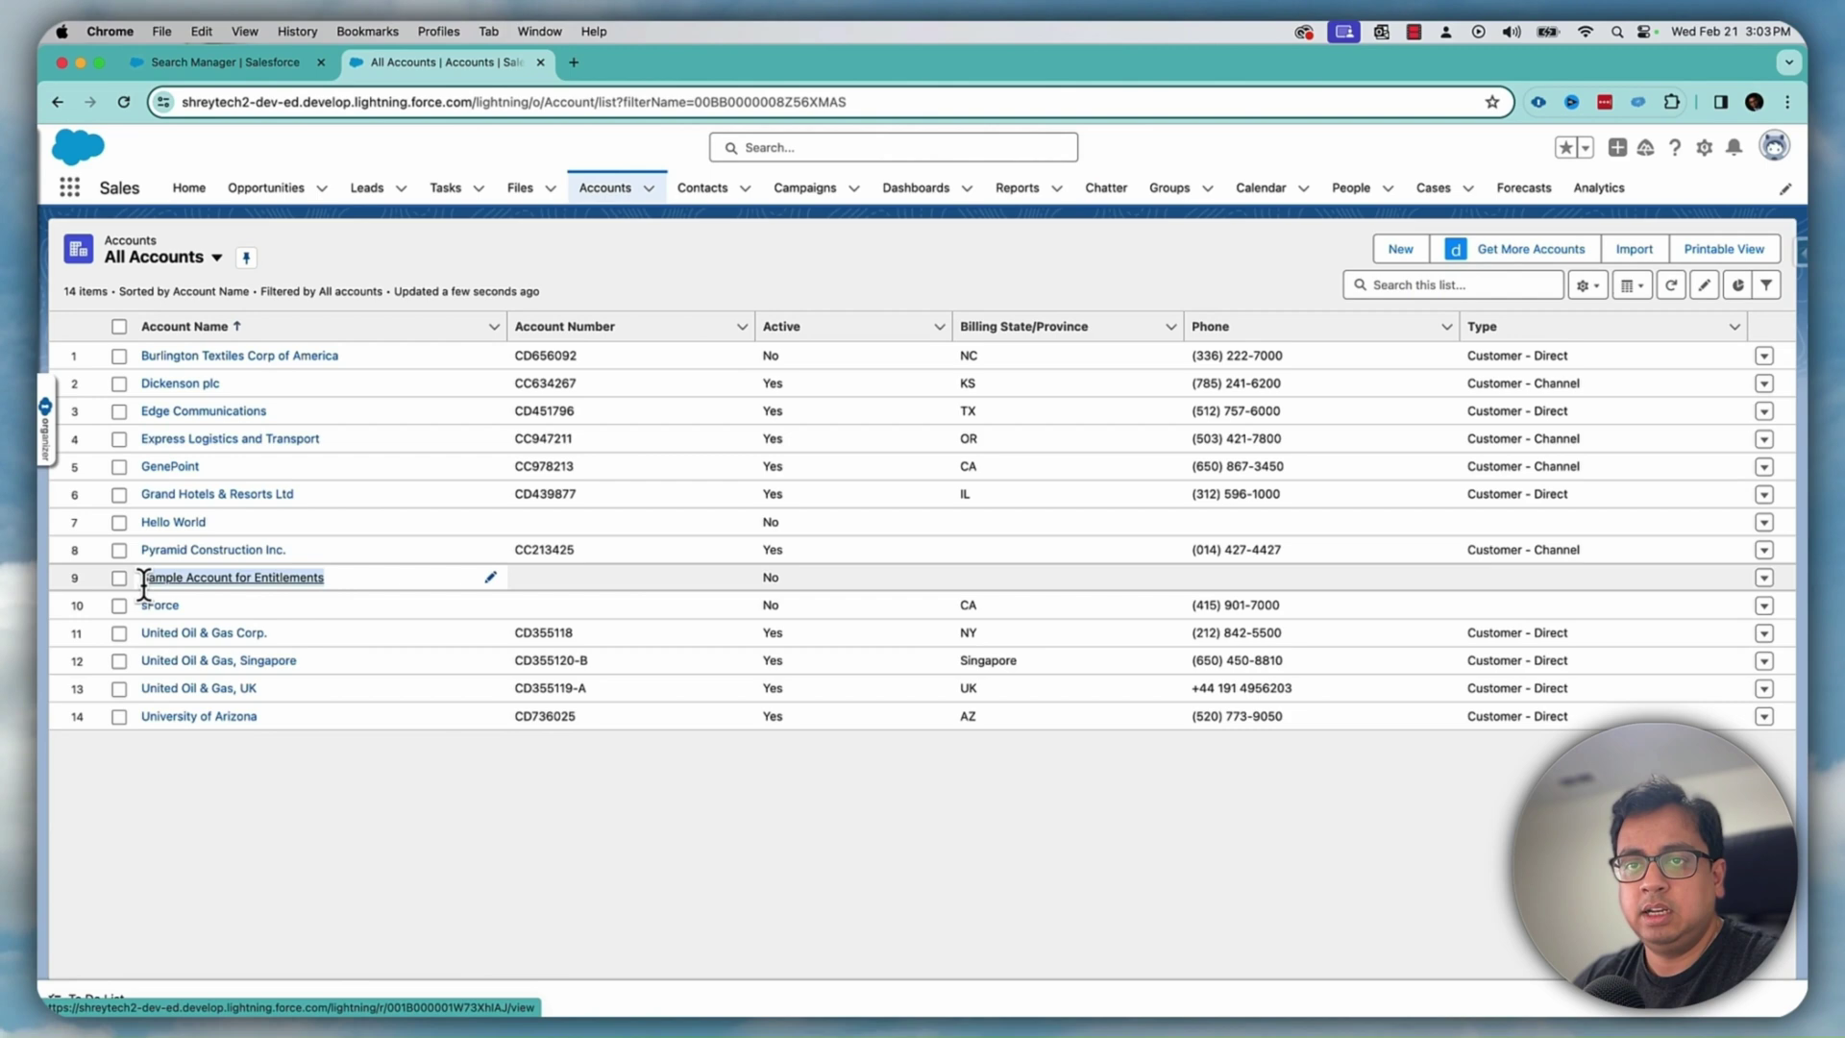
{"action": "left_click", "coordinate": [794, 149]}
{"action": "type", "text": "Sample Account for Entitlements"}
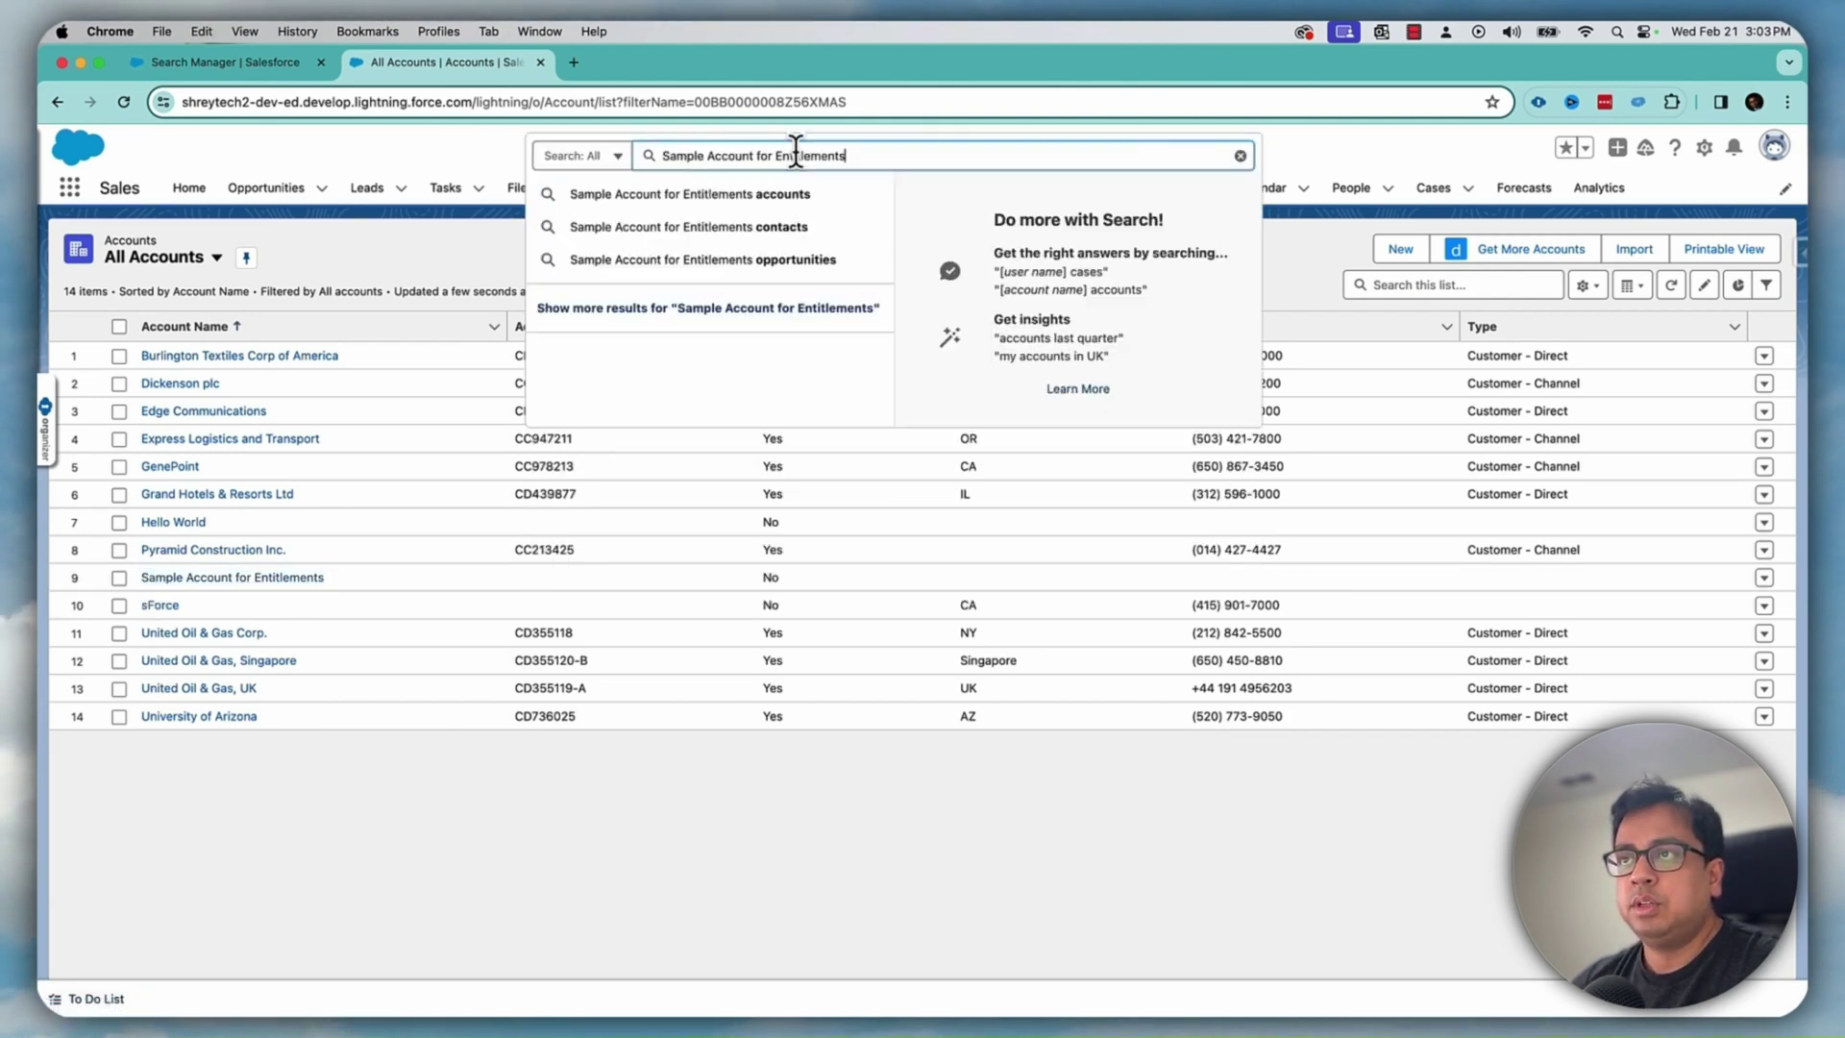
{"action": "key", "text": "Return"}
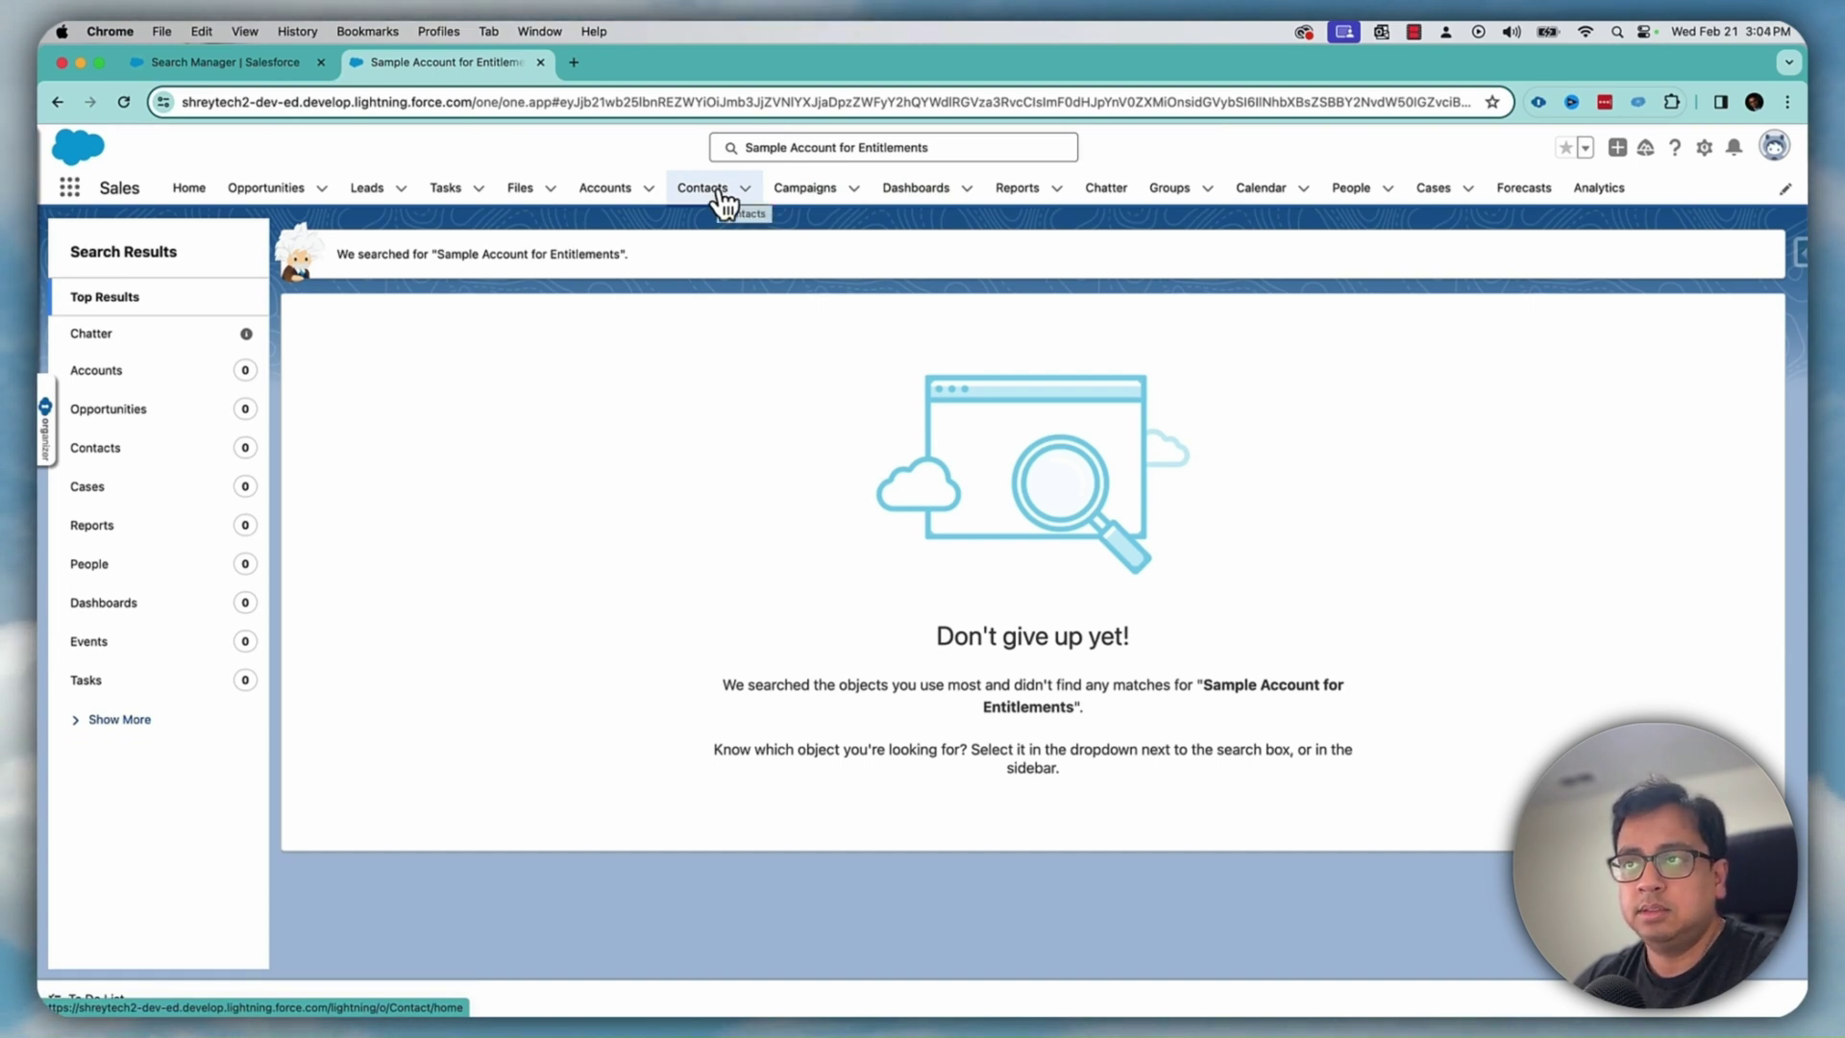
- Open the Sample Account for Entitlements record from the All Accounts list
{"action": "left_click", "coordinate": [615, 192]}
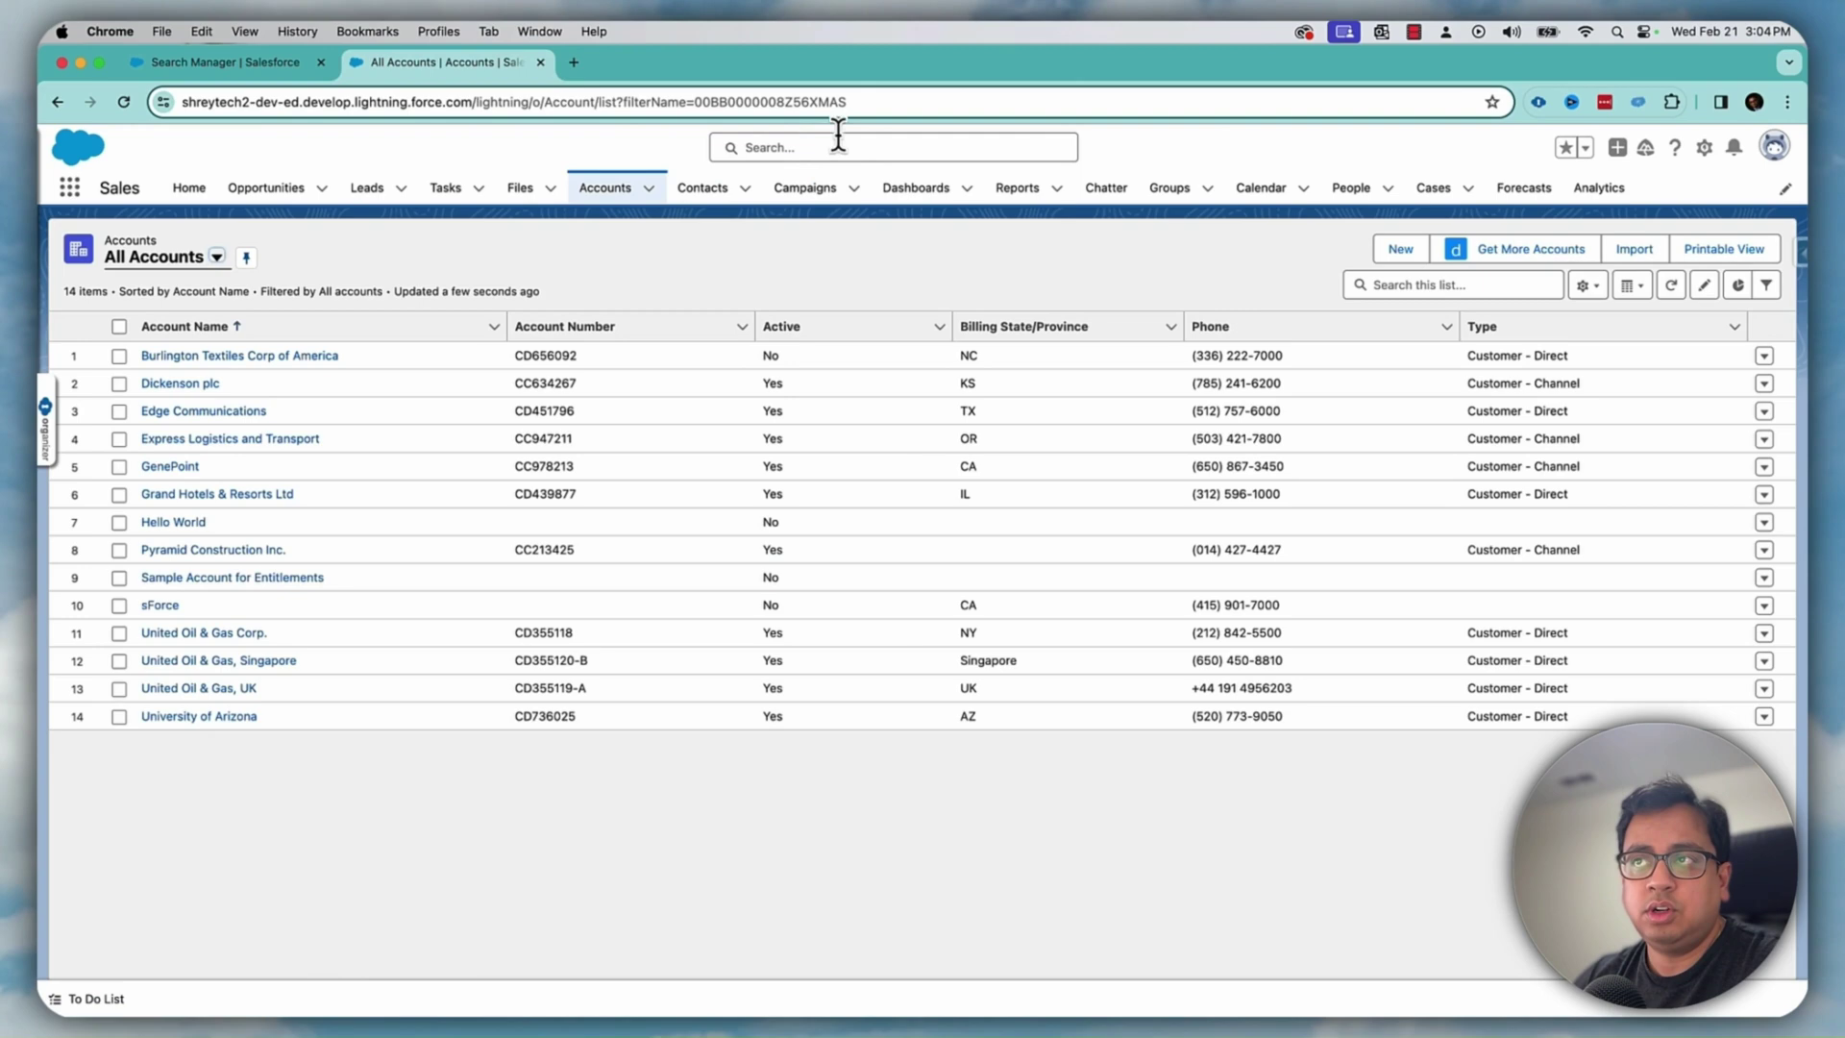
{"action": "left_click", "coordinate": [259, 578]}
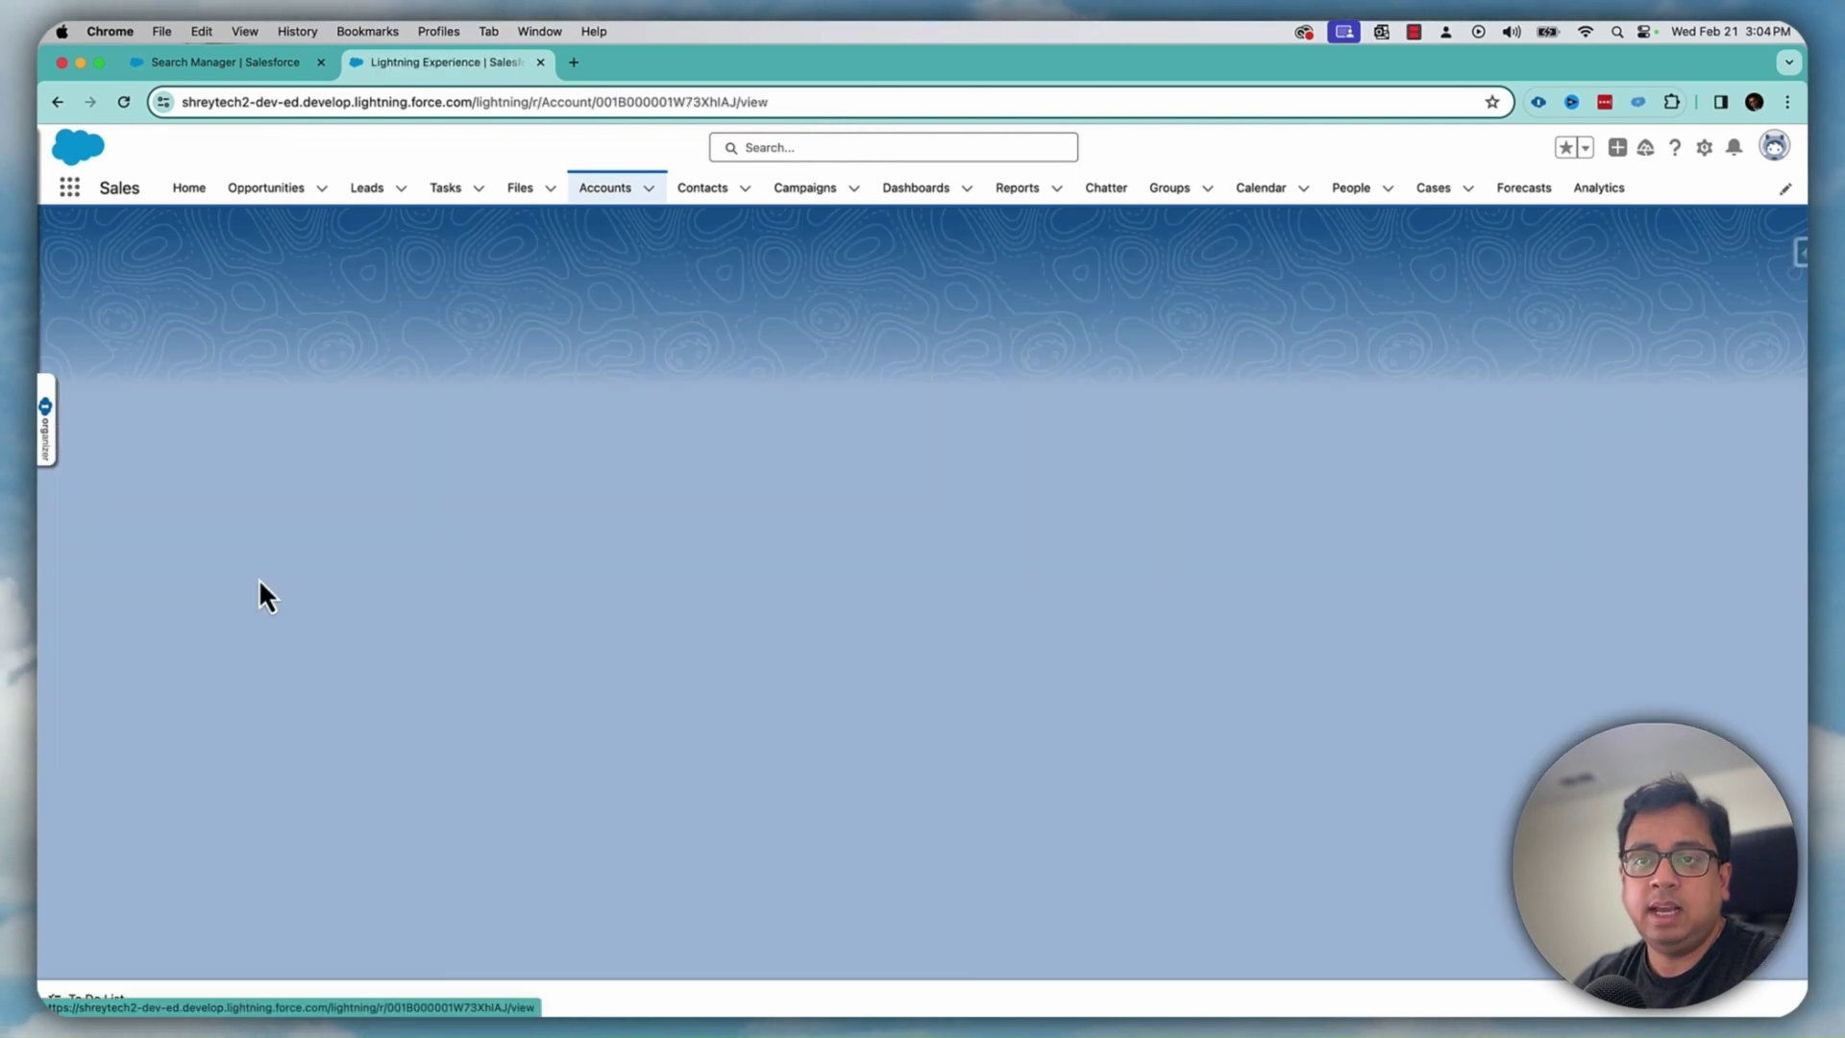